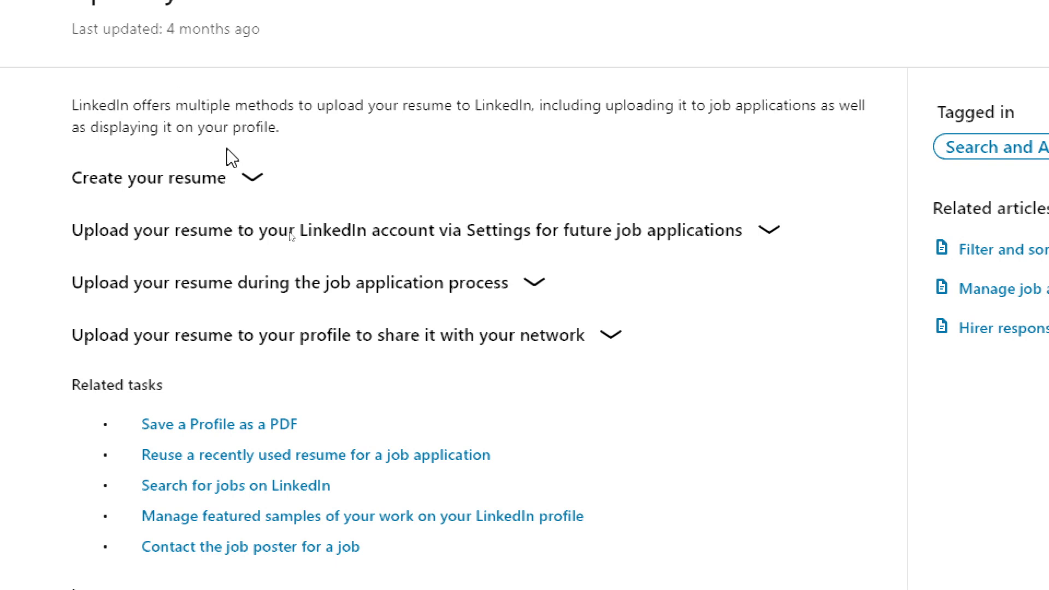
click(250, 180)
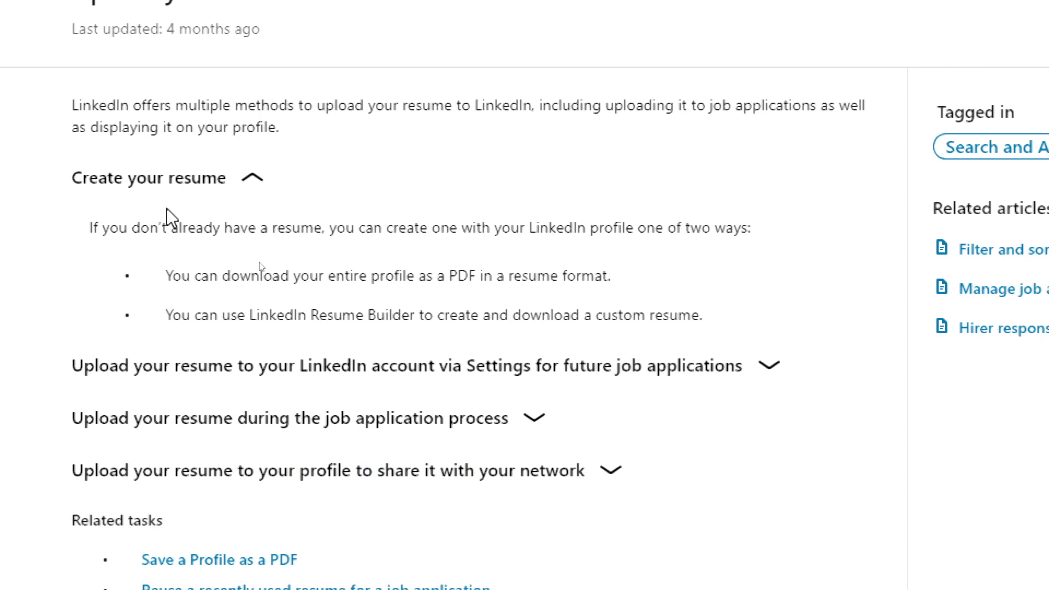
drag(90, 228, 475, 236)
drag(548, 229, 635, 228)
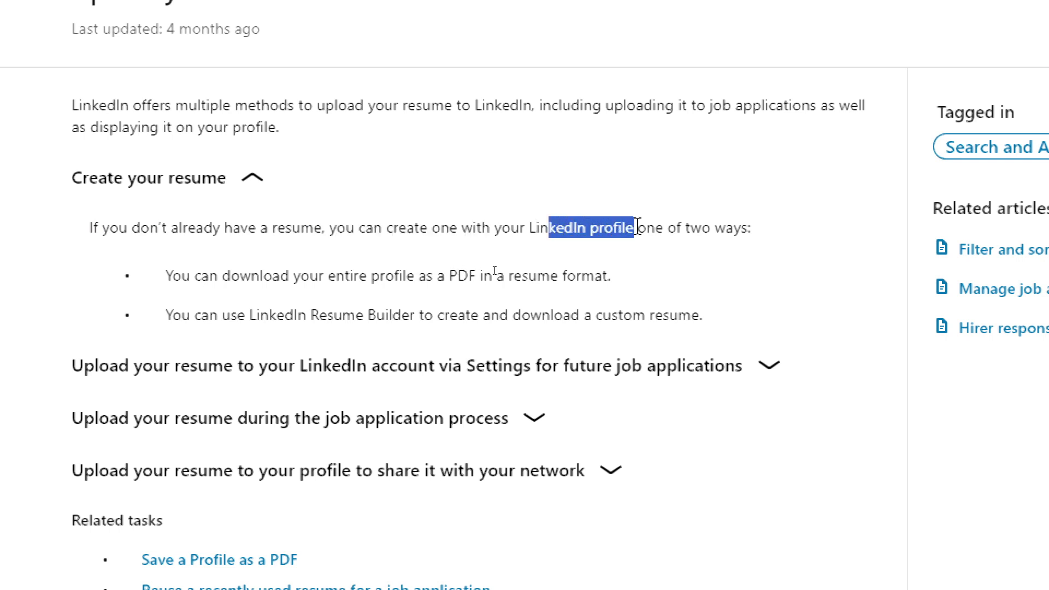
click(637, 229)
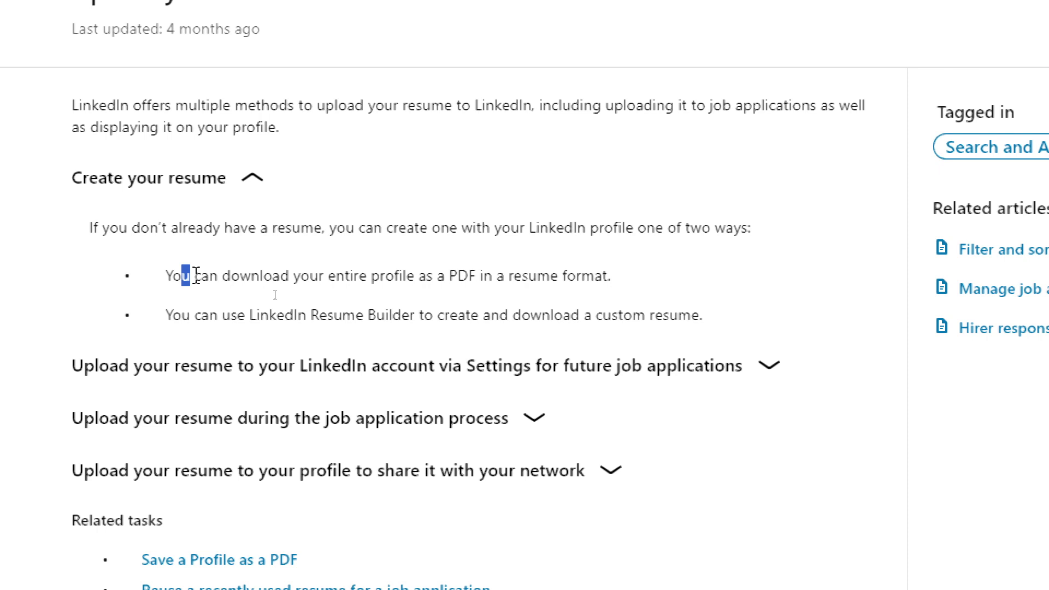
drag(196, 276, 353, 276)
click(376, 283)
drag(432, 282, 489, 298)
click(520, 296)
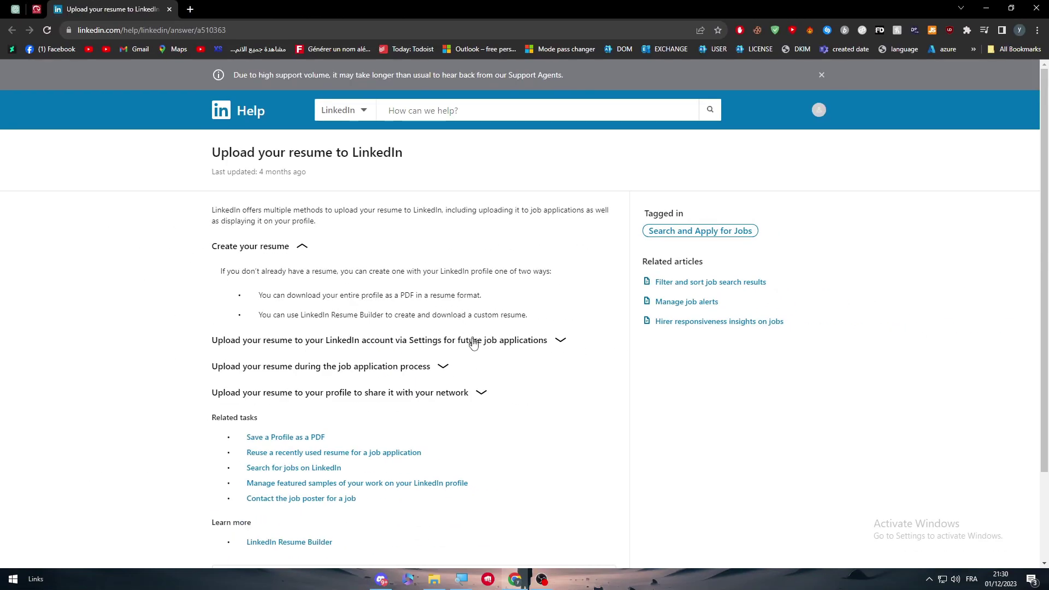
Step: Open the 'LinkedIn Resume Builder' help article in its own tab and open the help site's account menu
scroll(554, 460, down, 2)
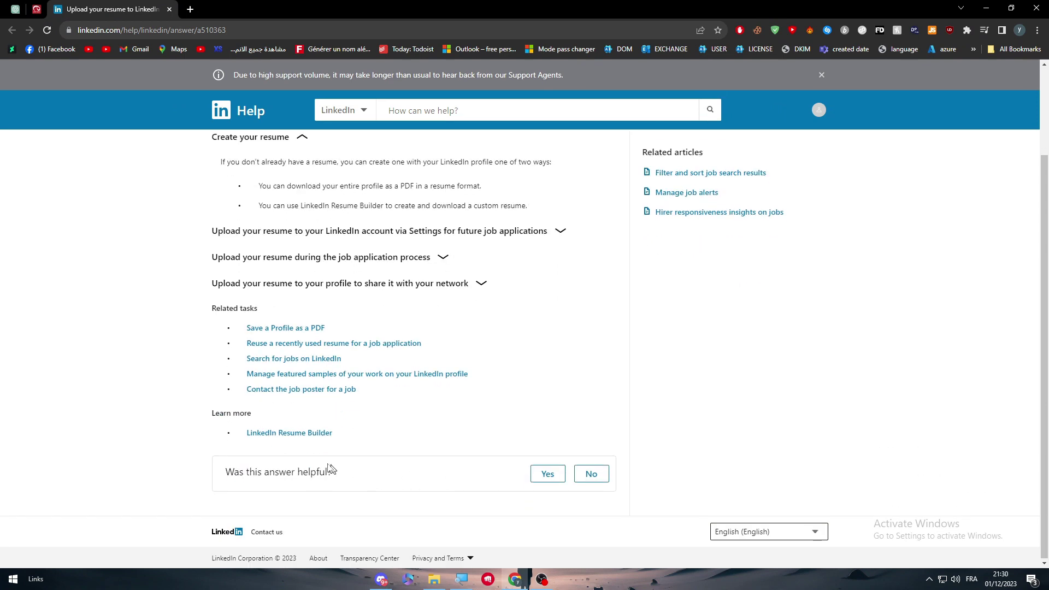
click(255, 433)
click(245, 7)
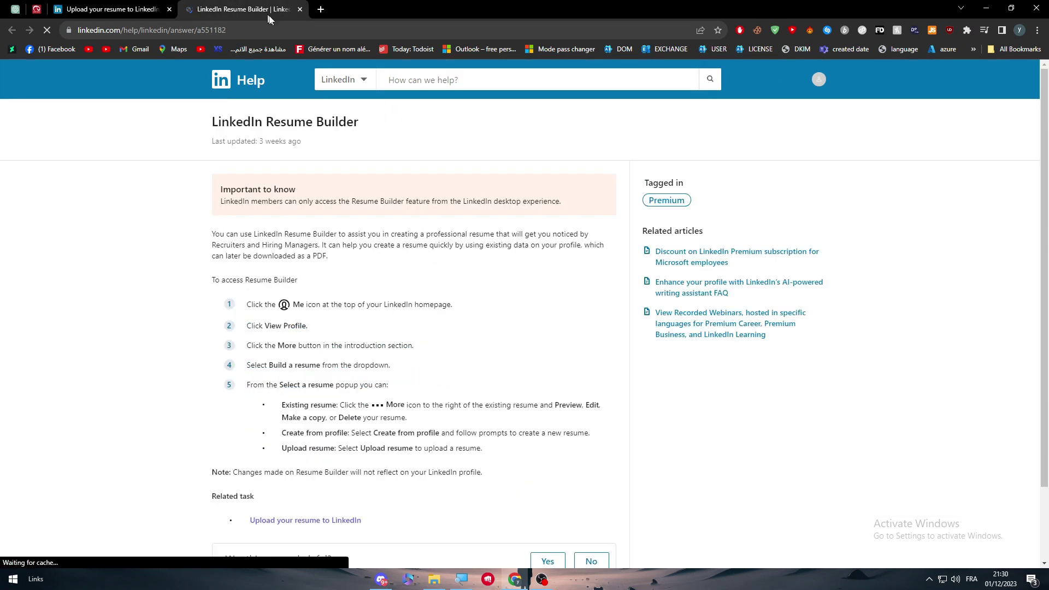
scroll(319, 185, down, 2)
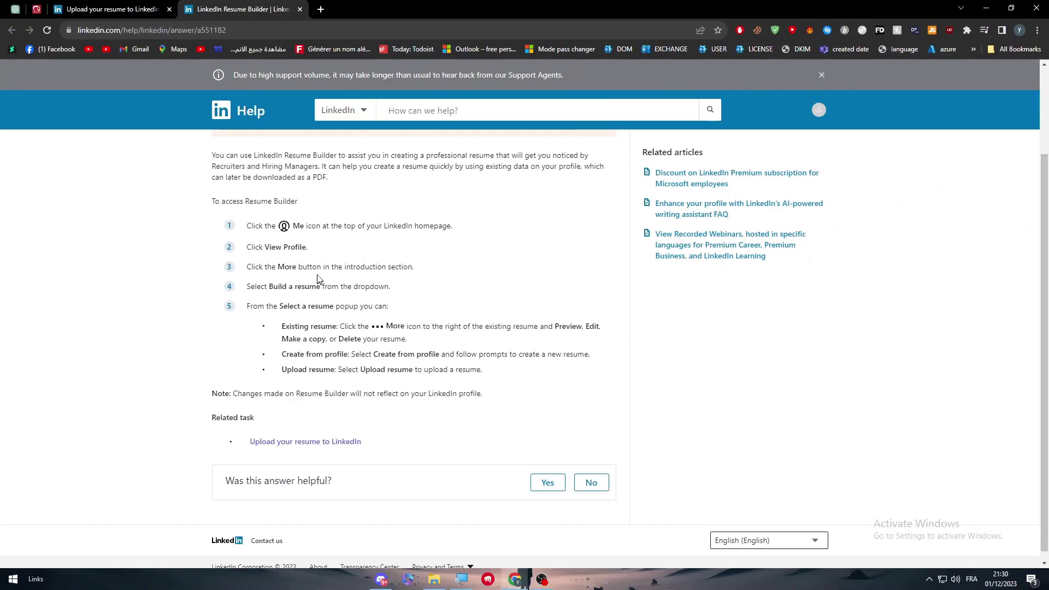
click(825, 116)
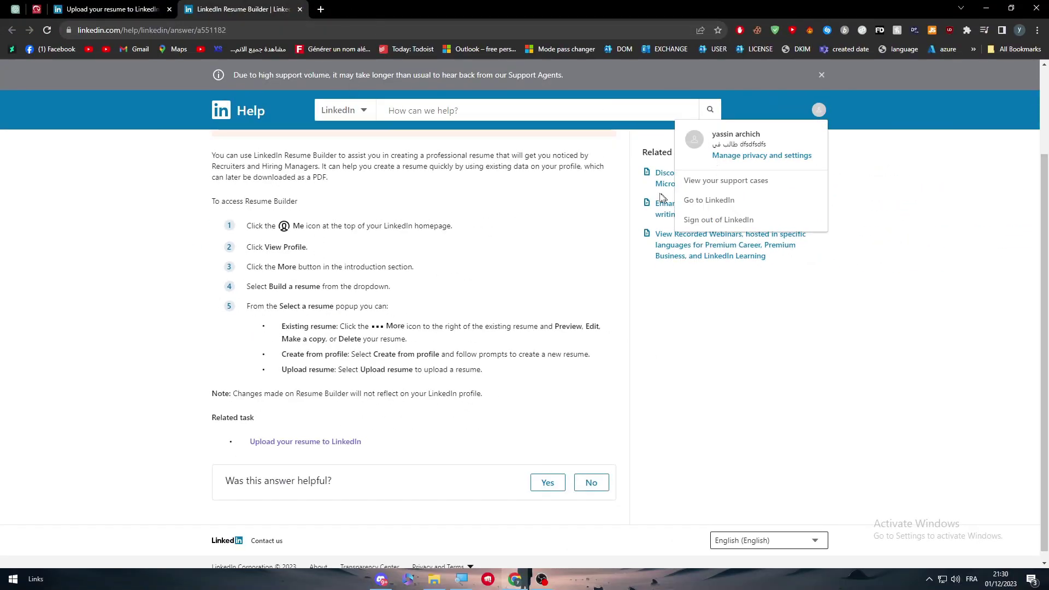
Step: In a new tab, search Google for 'lin' and open the LinkedIn site
click(321, 10)
text(linekdin)
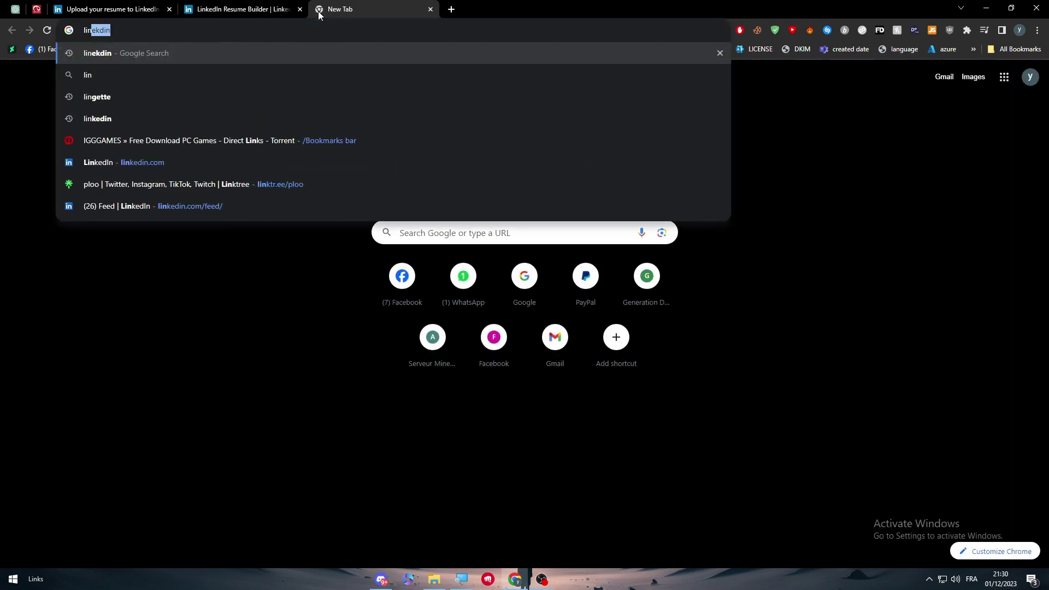
key(Return)
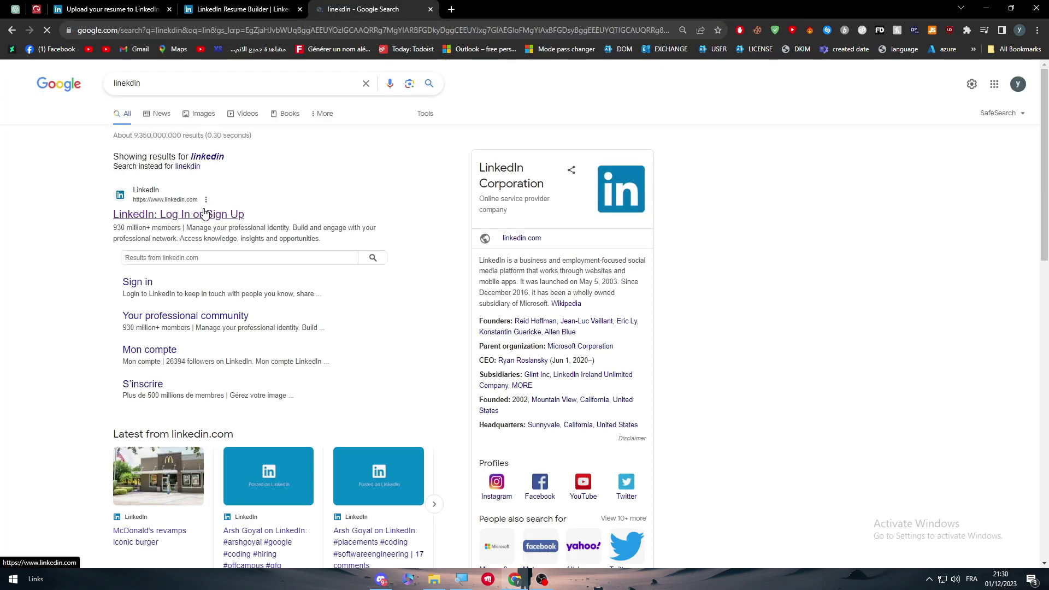
click(208, 213)
click(217, 9)
click(360, 10)
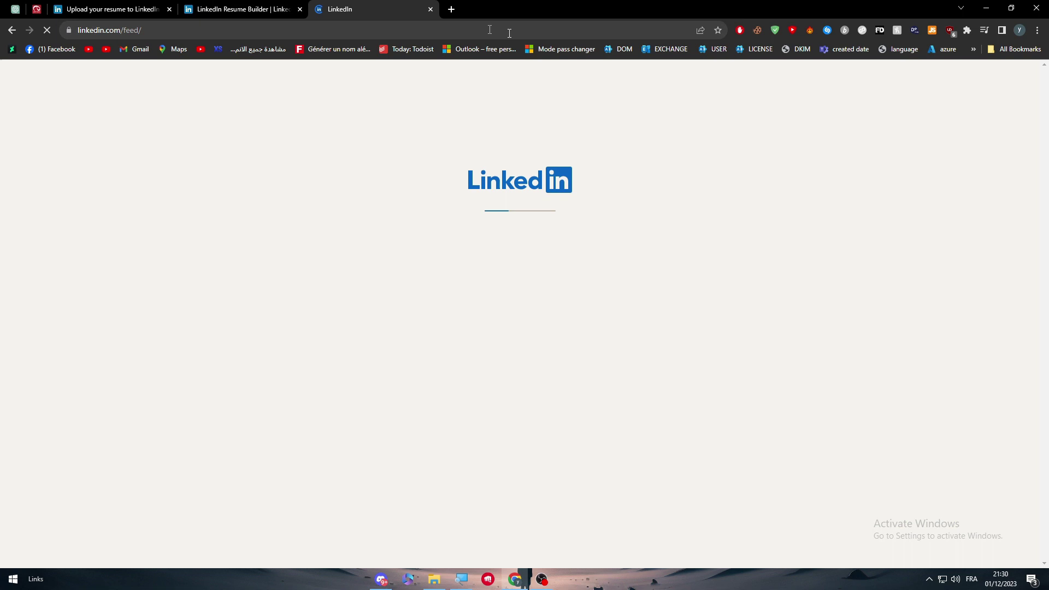
Step: Go to your own profile page via the Me menu, closing the help site's account menu
click(705, 76)
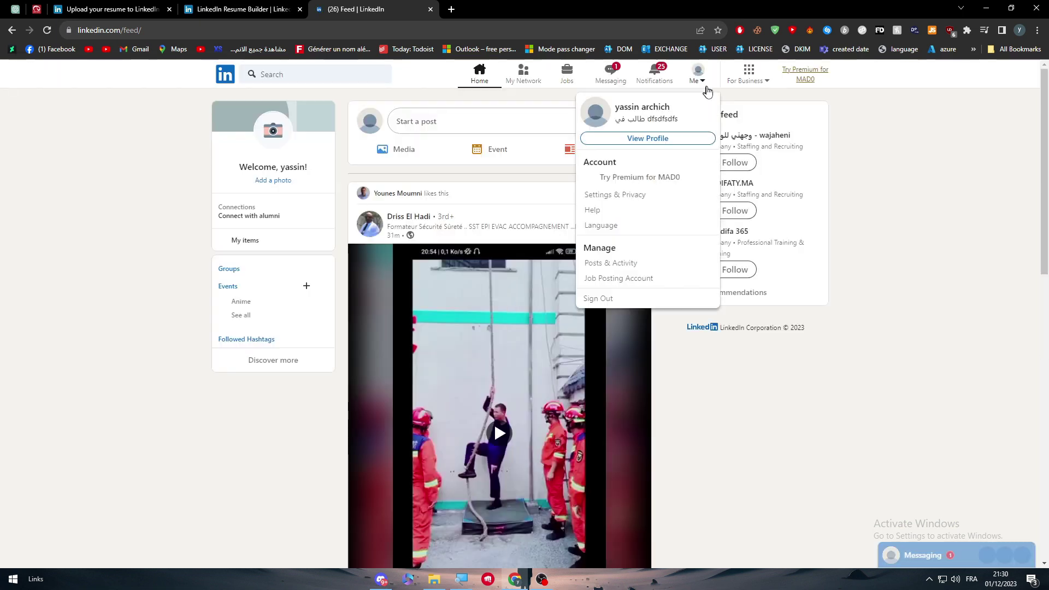
click(661, 148)
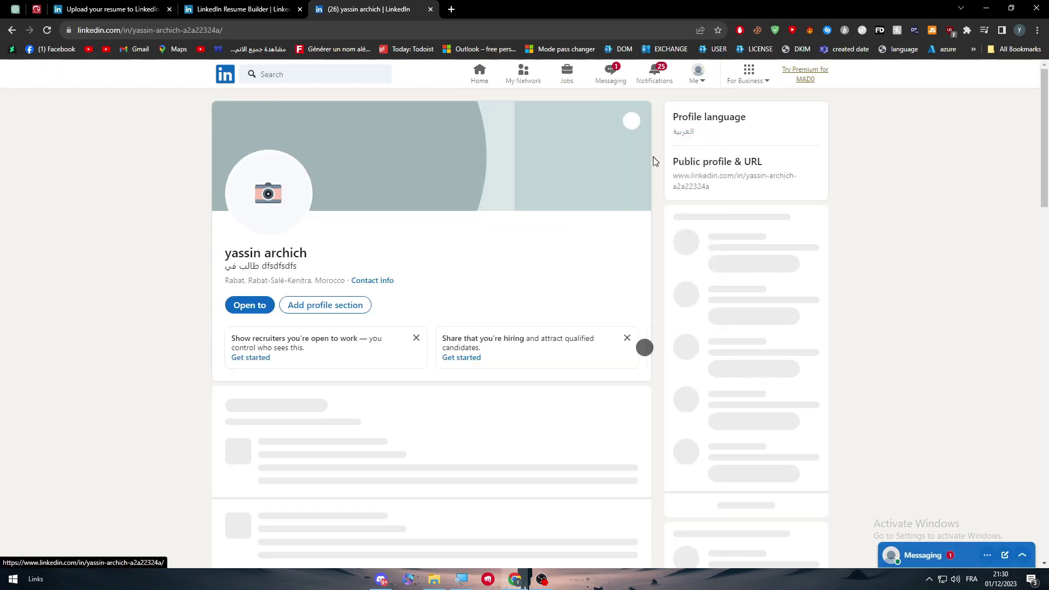
click(266, 6)
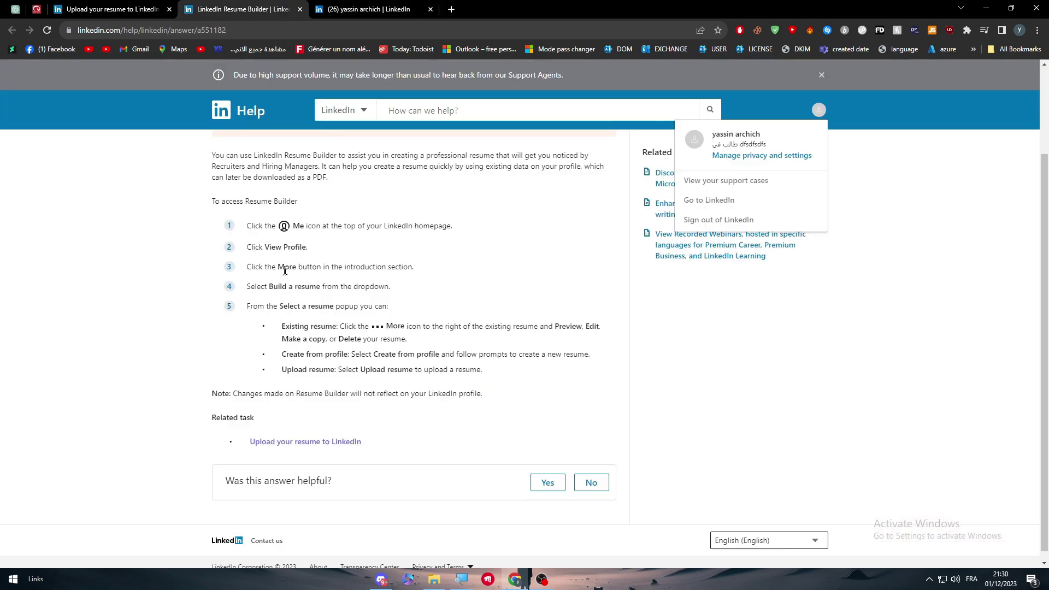
click(265, 258)
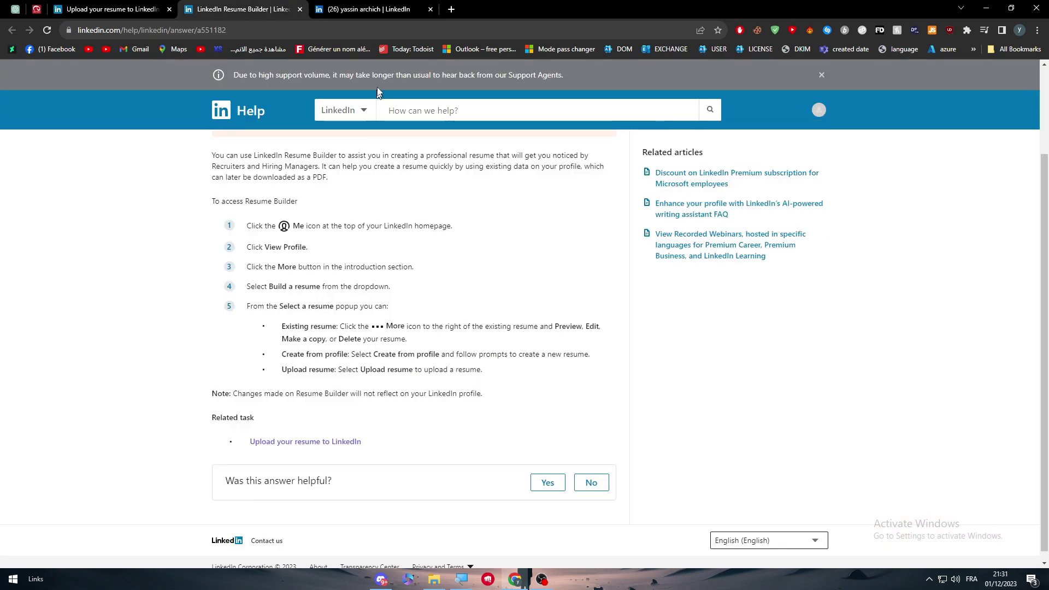
click(374, 10)
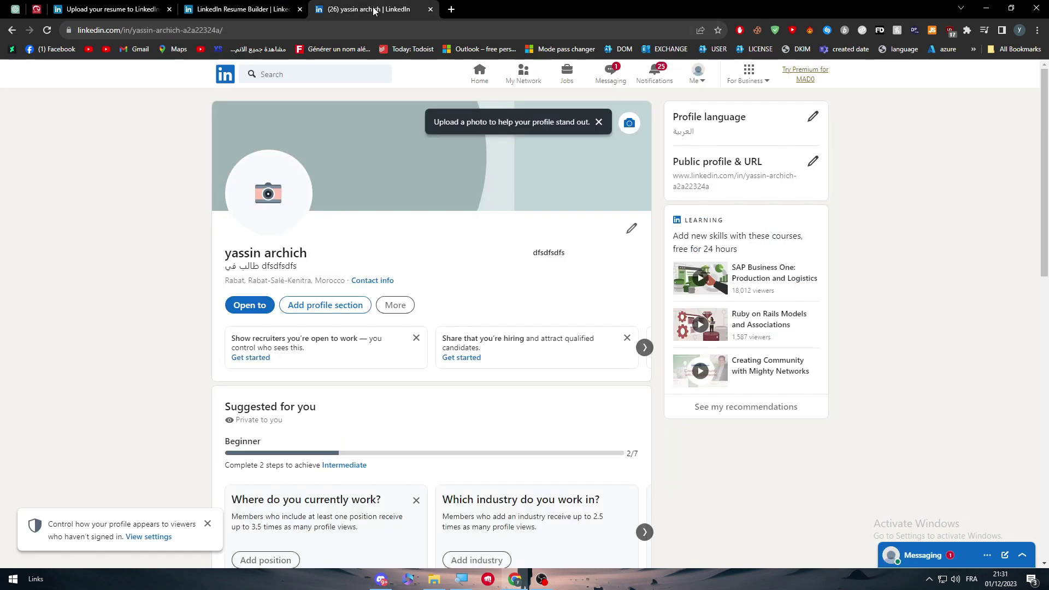
Step: Choose More > Build a resume > Create from profile, applying job title 'Project Development Manager'
click(410, 310)
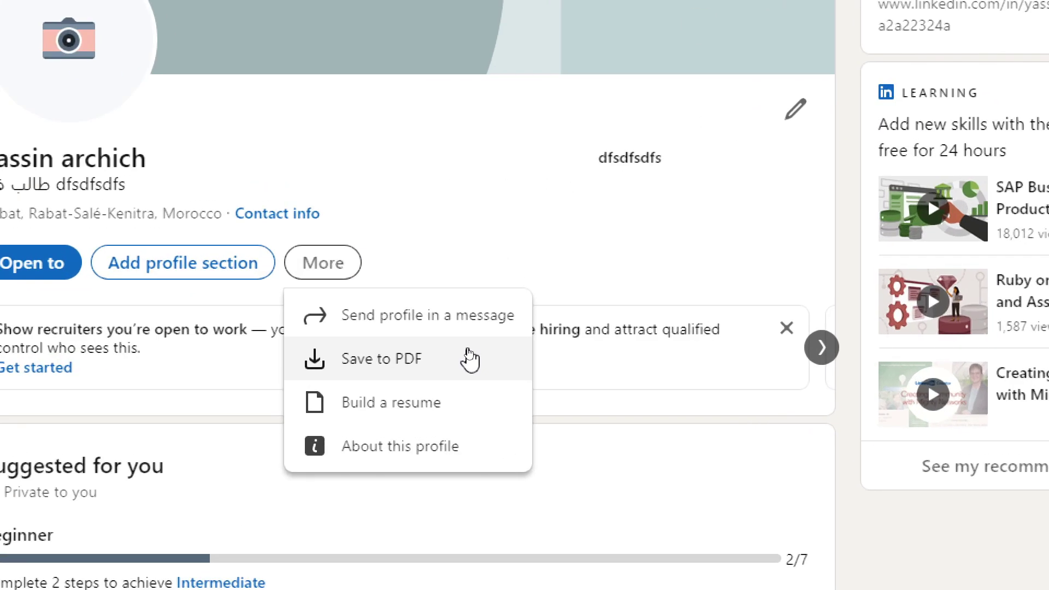
click(452, 377)
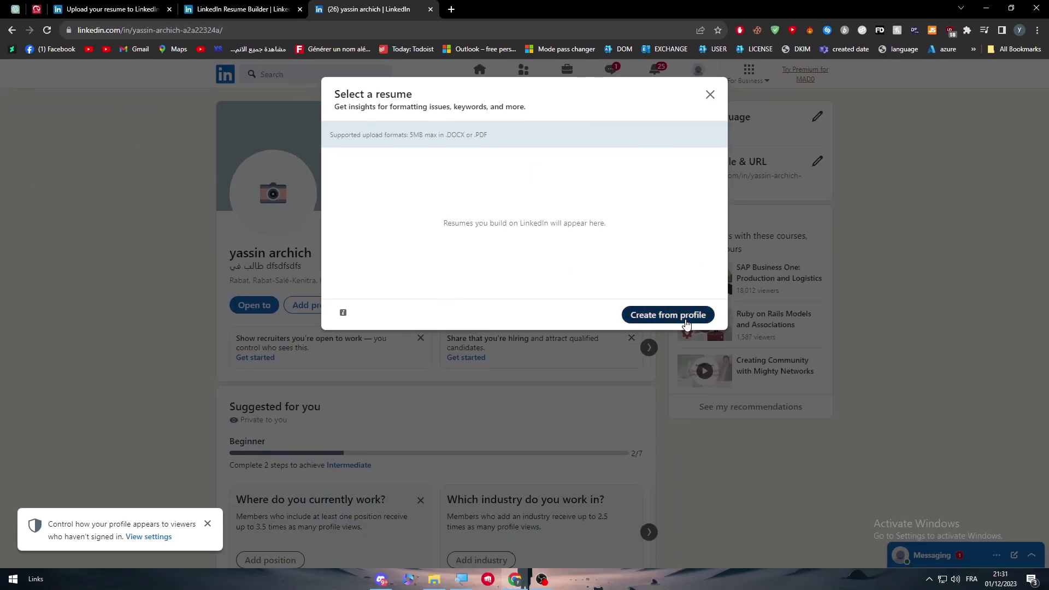
click(684, 320)
click(451, 315)
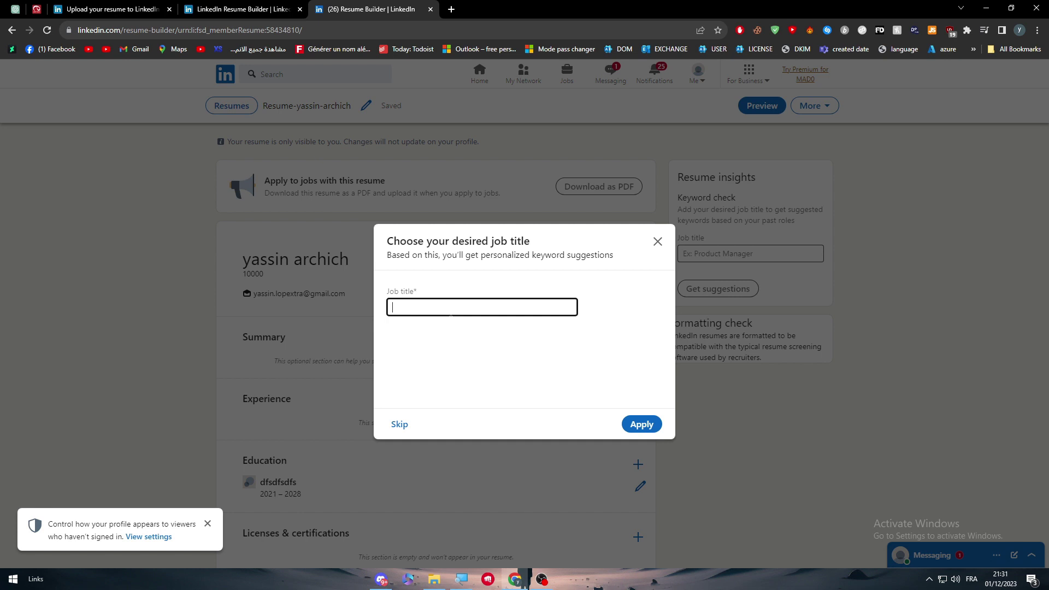
text(Devel)
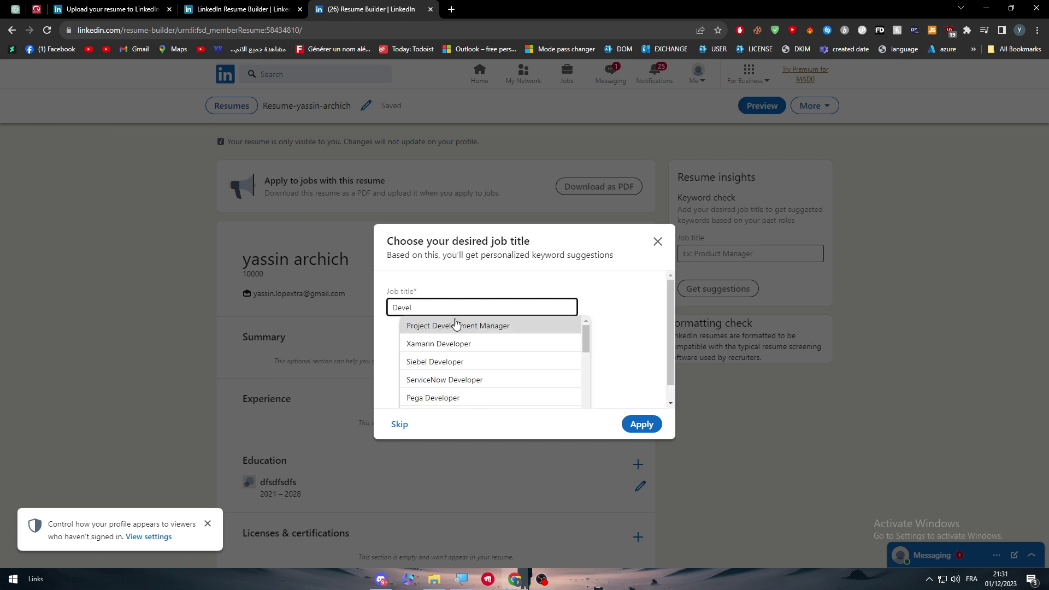
click(457, 325)
click(641, 425)
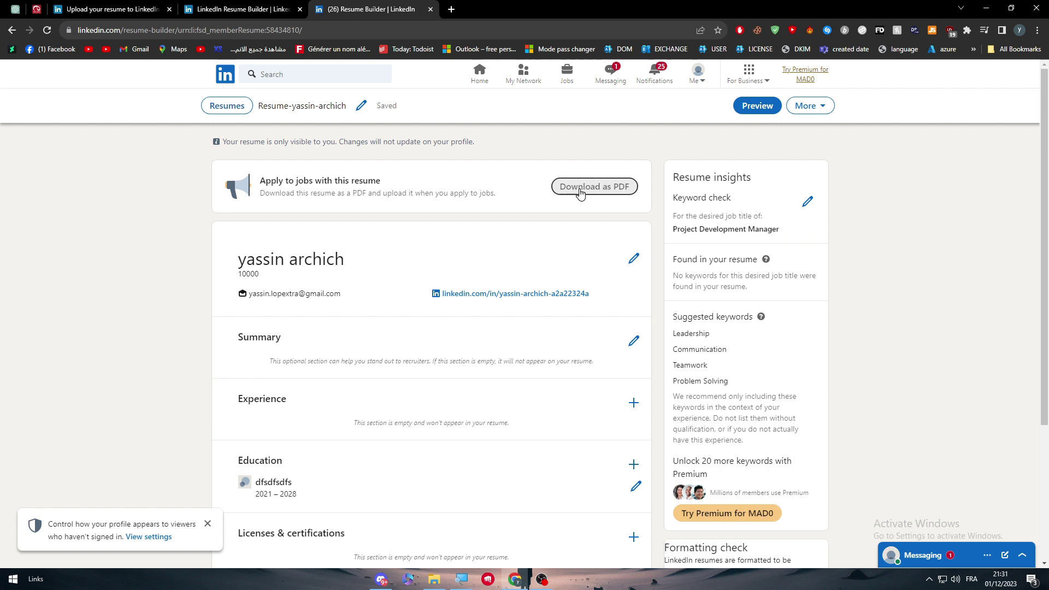
Step: Download the resume as a PDF, view it, then close the PDF tab
click(579, 183)
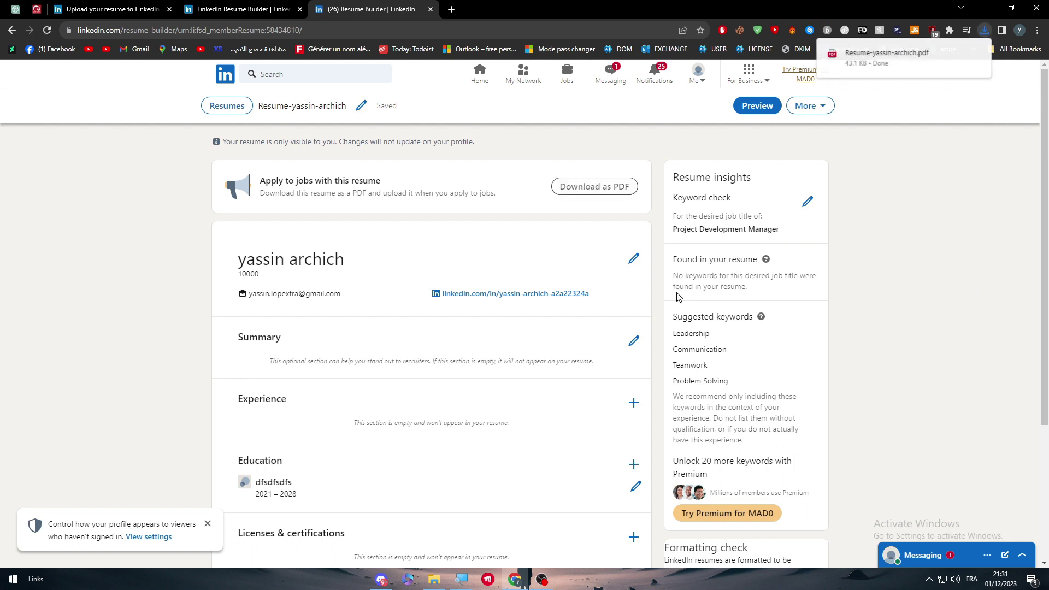
click(853, 58)
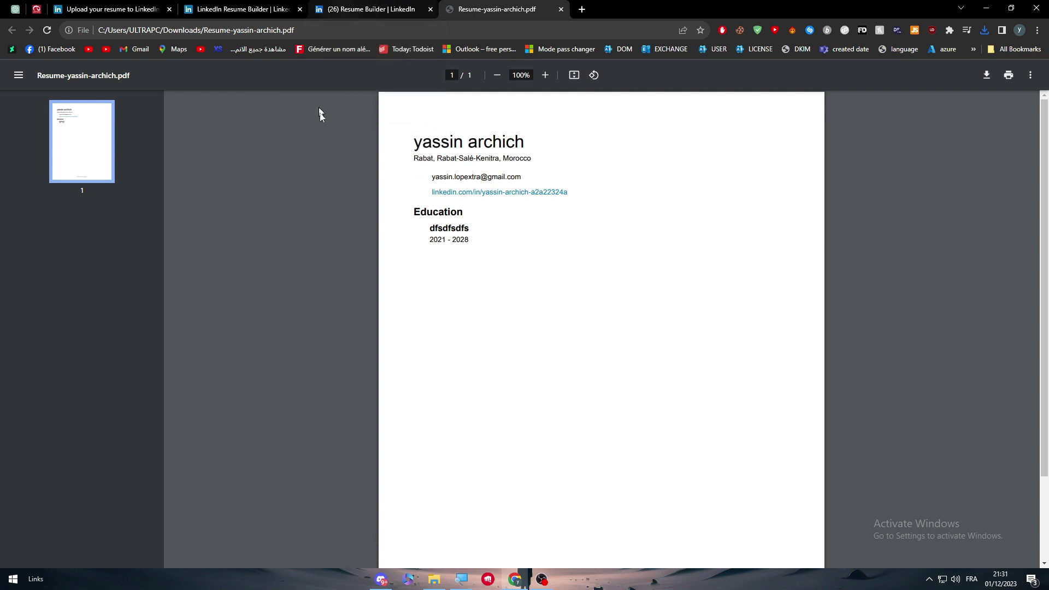
click(386, 17)
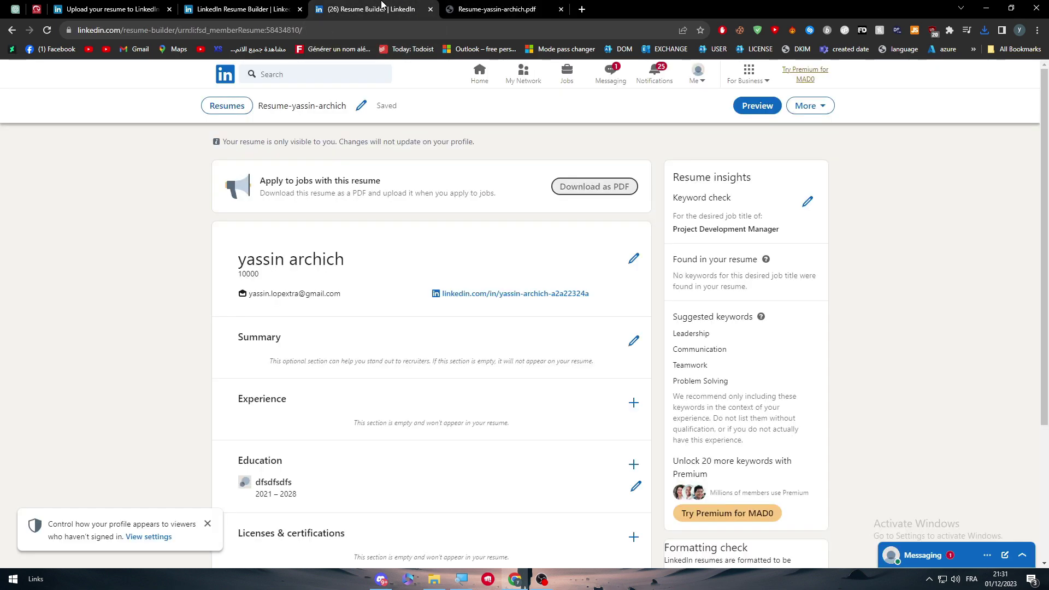
click(561, 9)
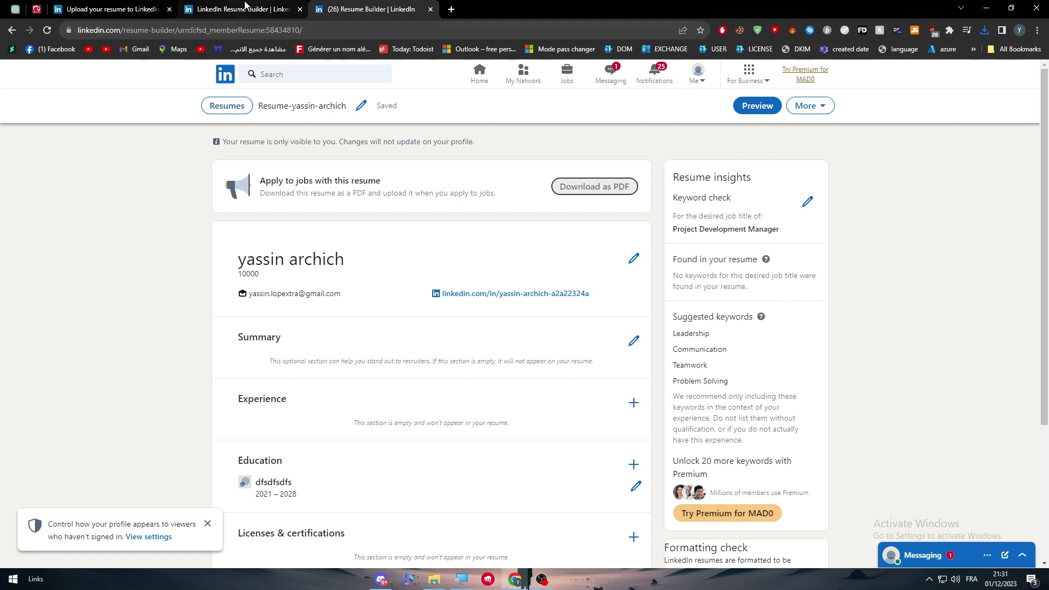
mouse_move(239, 7)
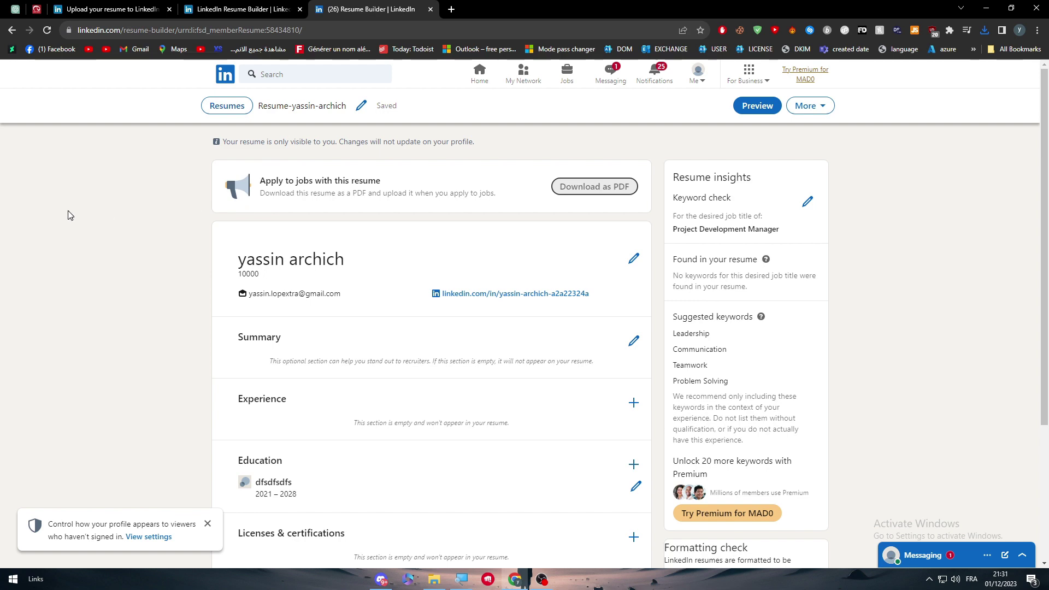
Step: Expand the 'via Settings for future job applications' section and highlight its upload sentence
click(156, 6)
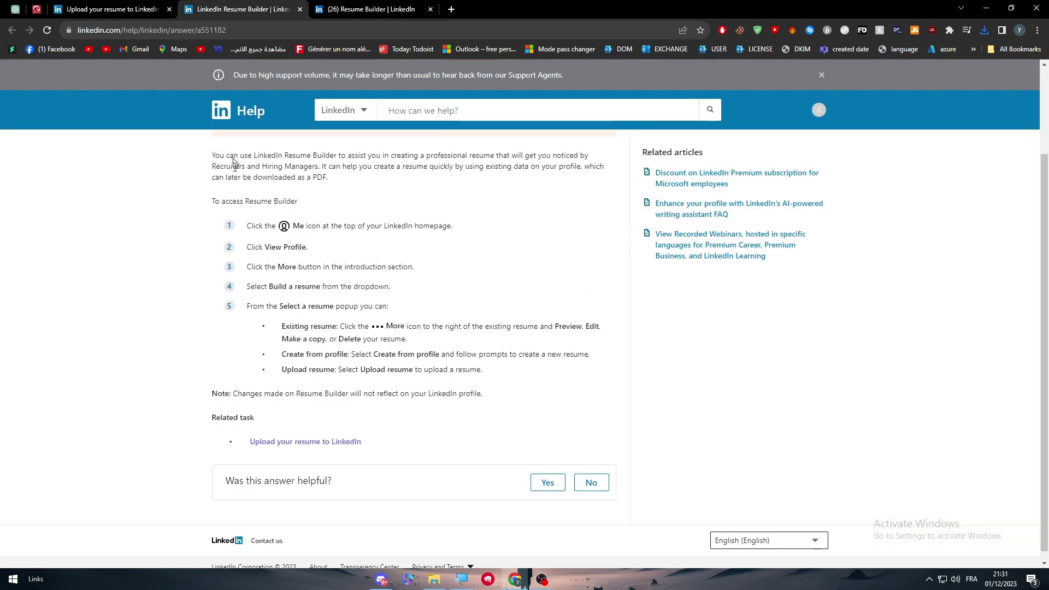
scroll(262, 221, up, 1)
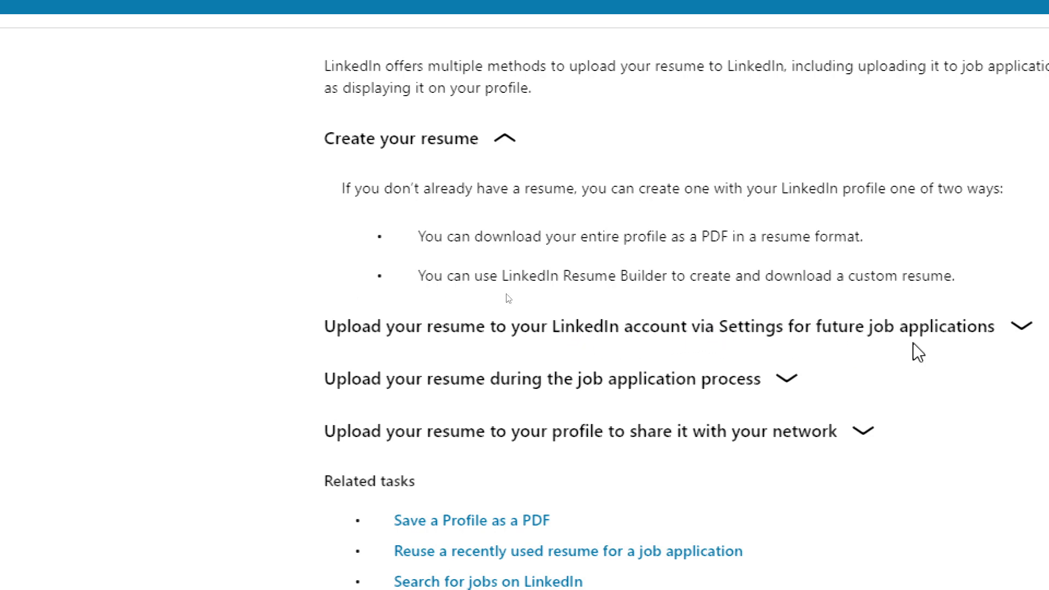
click(896, 335)
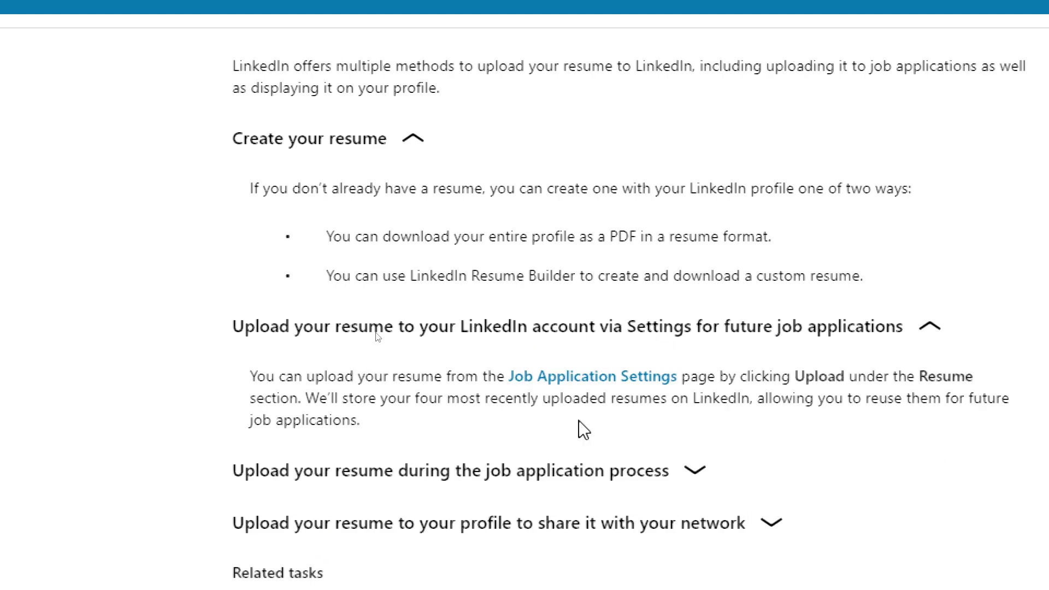
drag(250, 373, 487, 377)
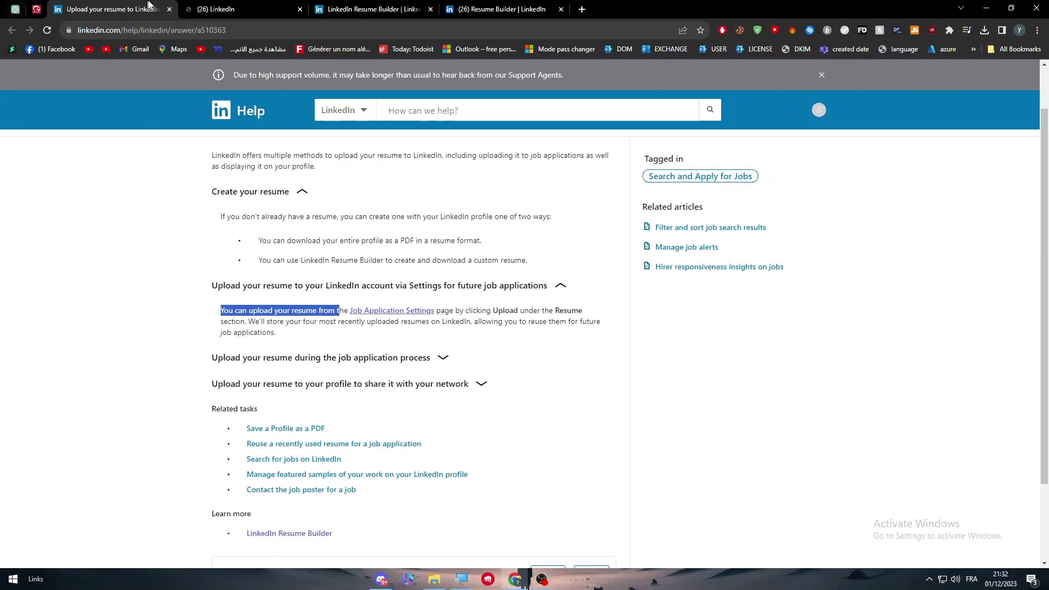
Step: In Job application settings, start Upload resume, select the resume PDF, then cancel the file dialog
click(216, 9)
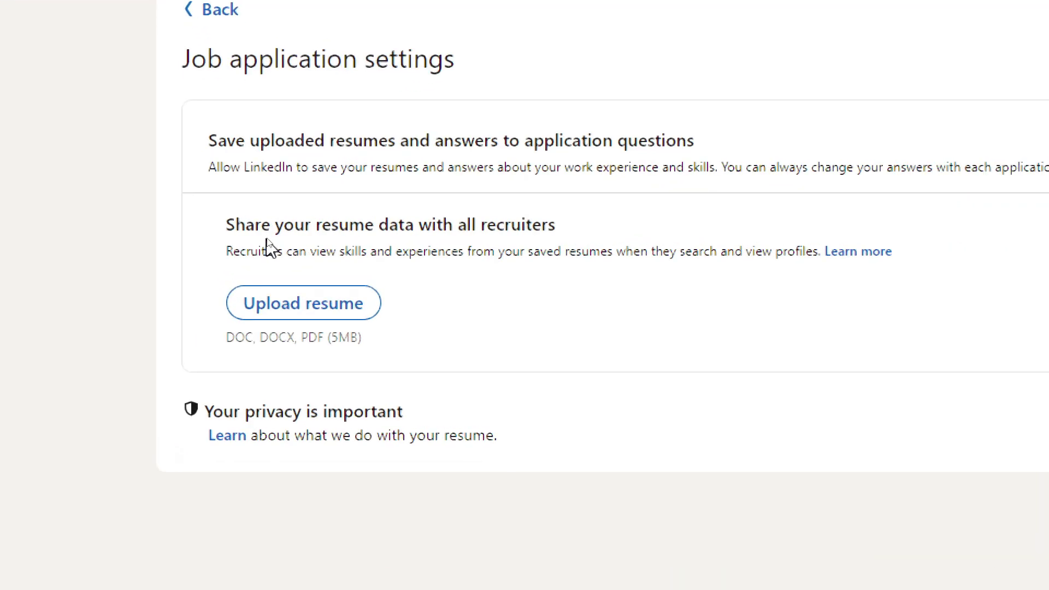
drag(294, 224, 445, 223)
click(502, 223)
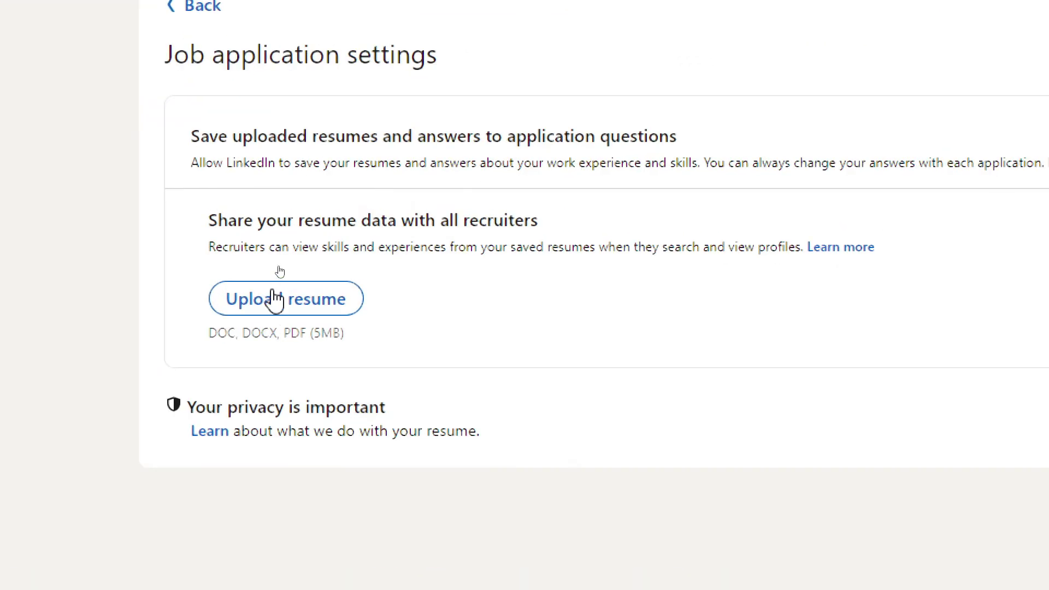
click(282, 270)
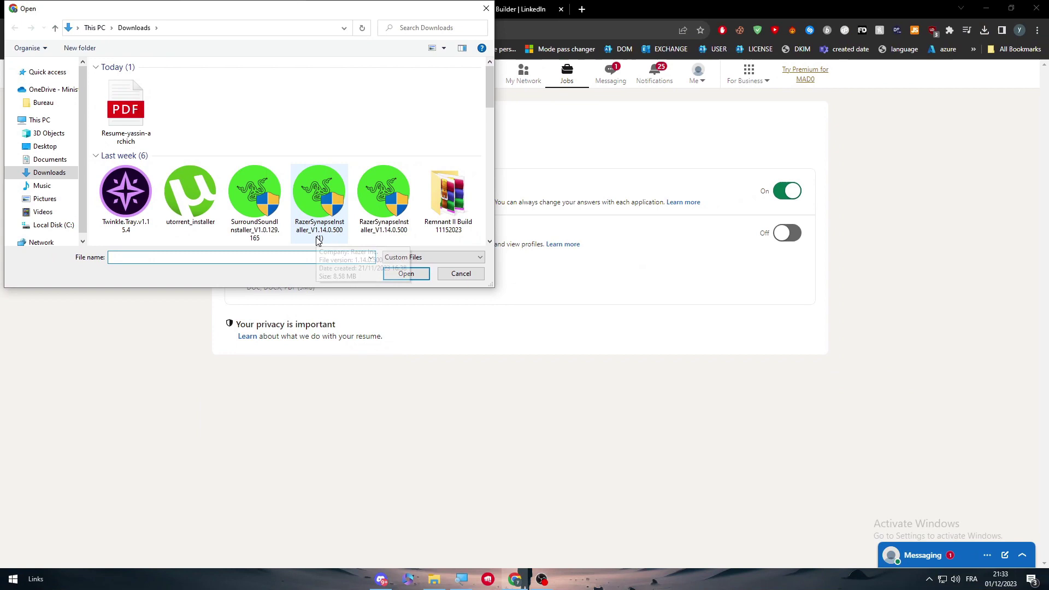
click(125, 112)
right_click(142, 132)
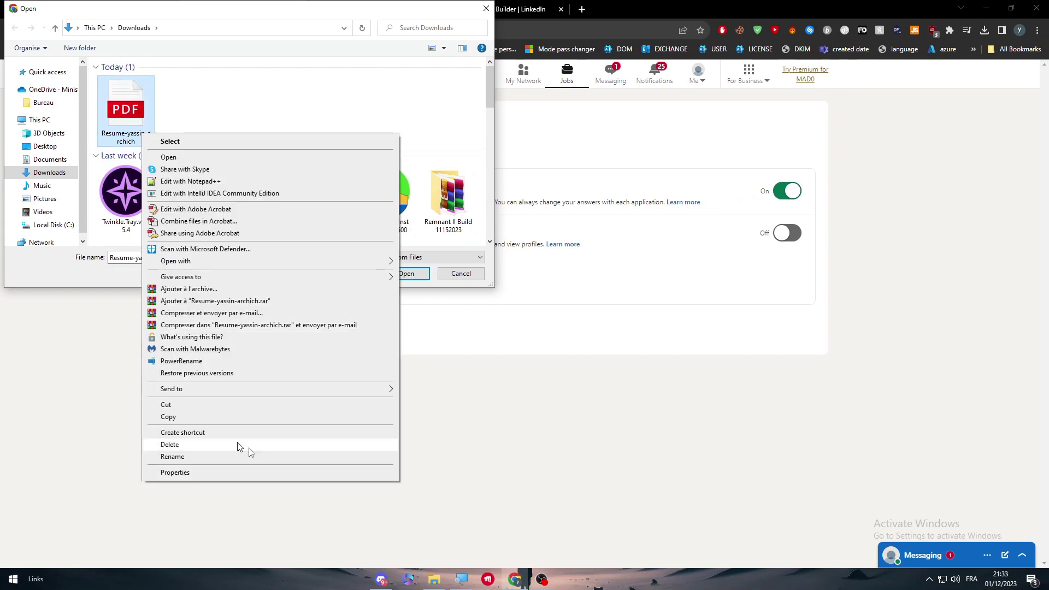
click(507, 433)
click(462, 274)
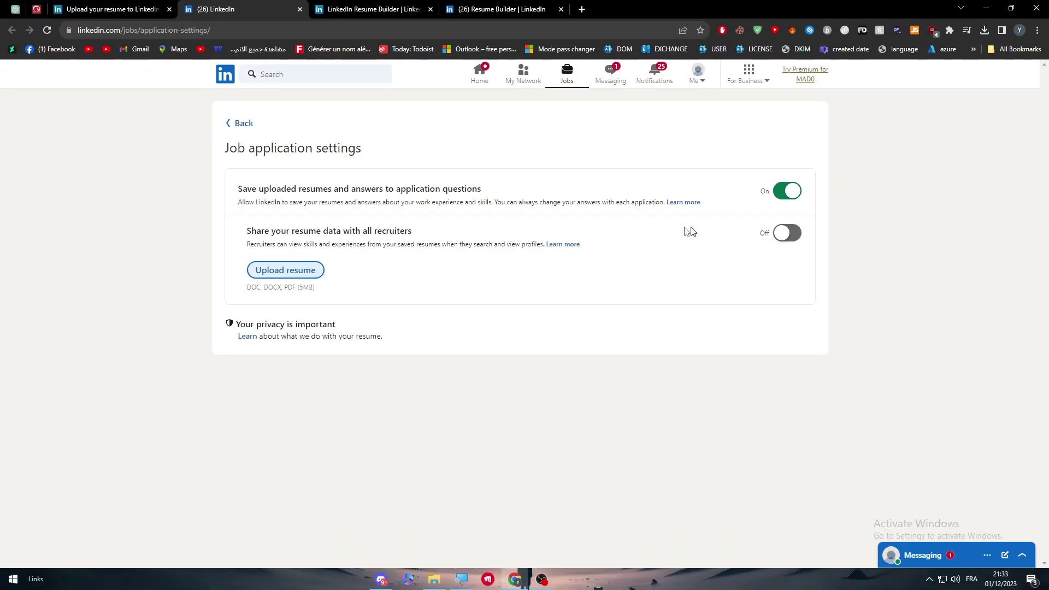
Step: Expand 'Upload your resume during the job application process' and review its first step, searching for a job
click(173, 9)
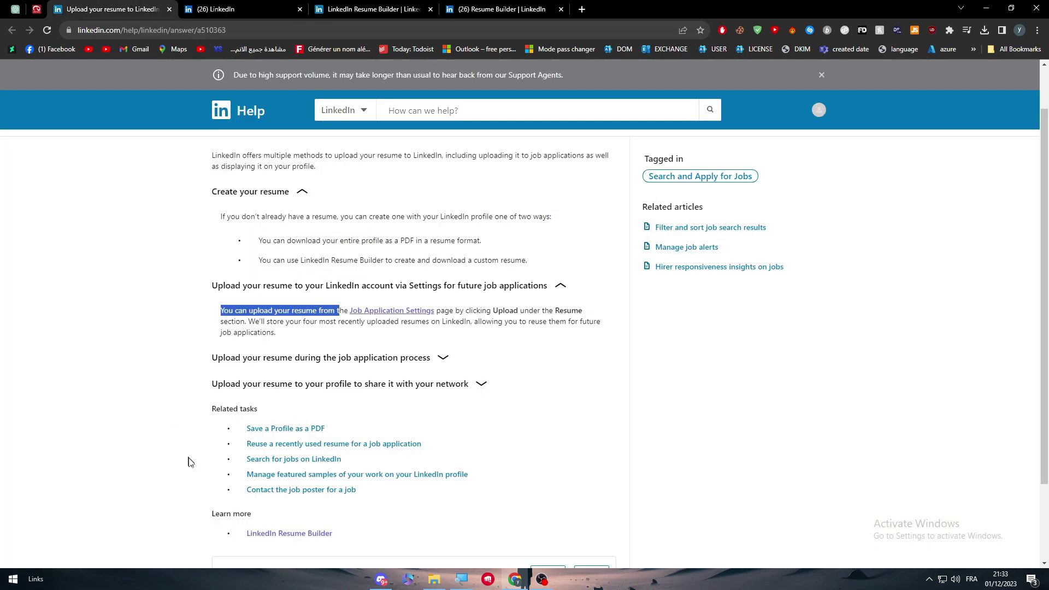
scroll(411, 366, down, 1)
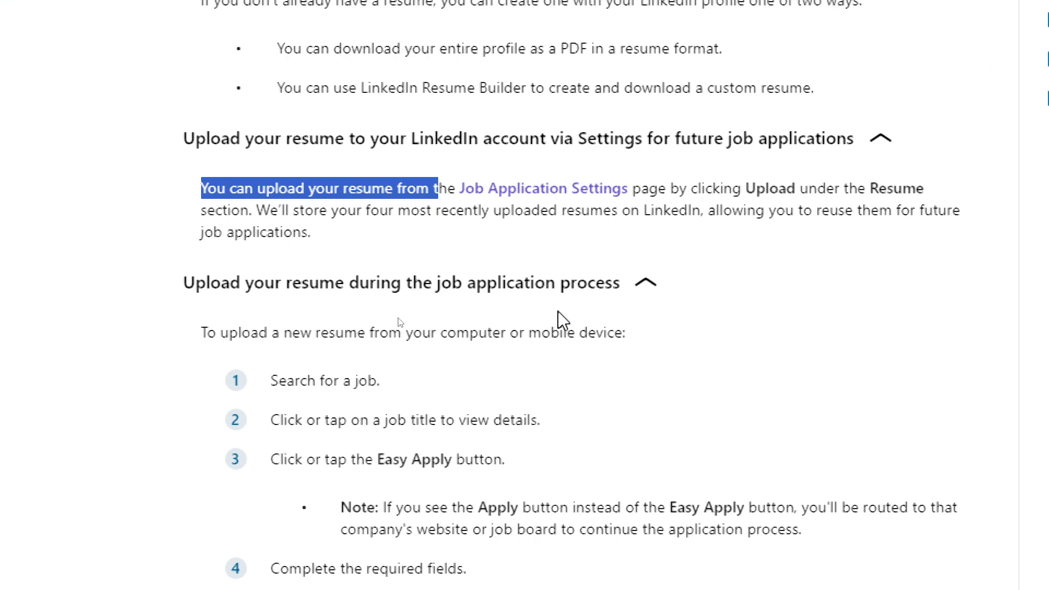
scroll(217, 340, down, 2)
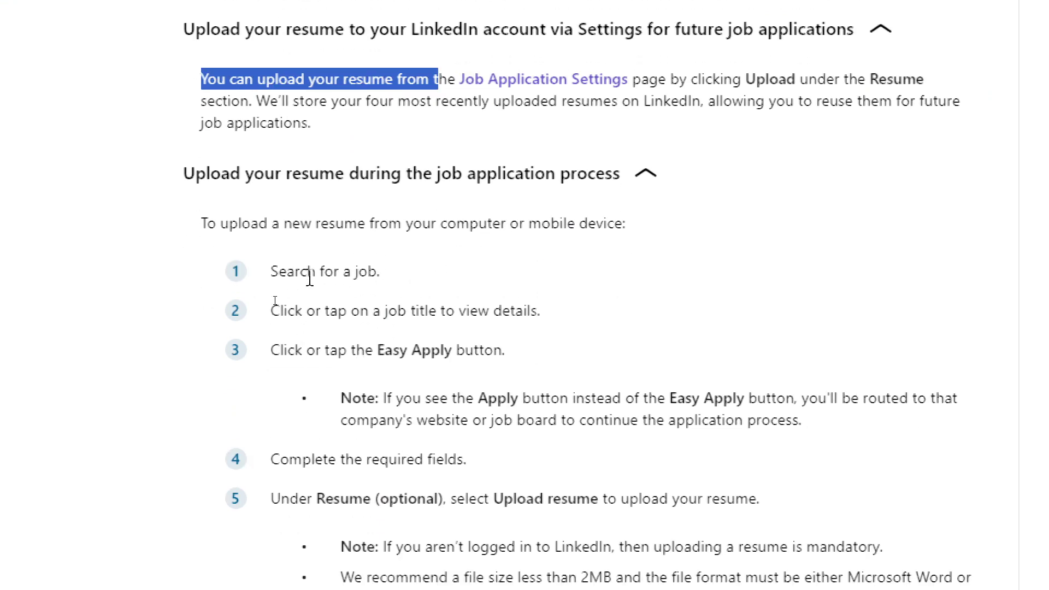
drag(279, 272, 441, 269)
click(441, 269)
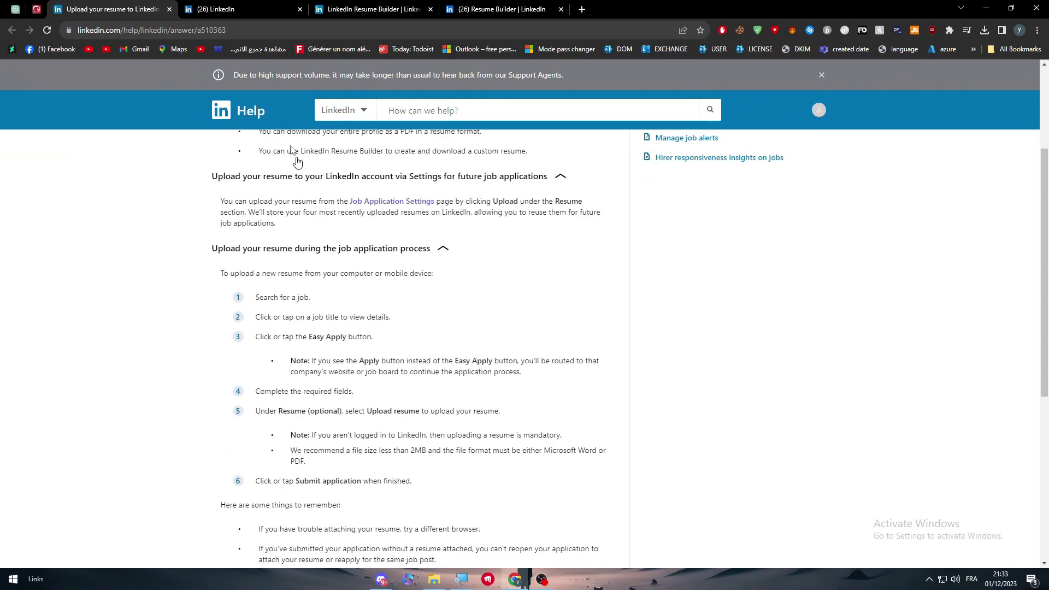
Step: From the Jobs page, open the 'Agent de Qualification de lead' listing and apply
click(294, 148)
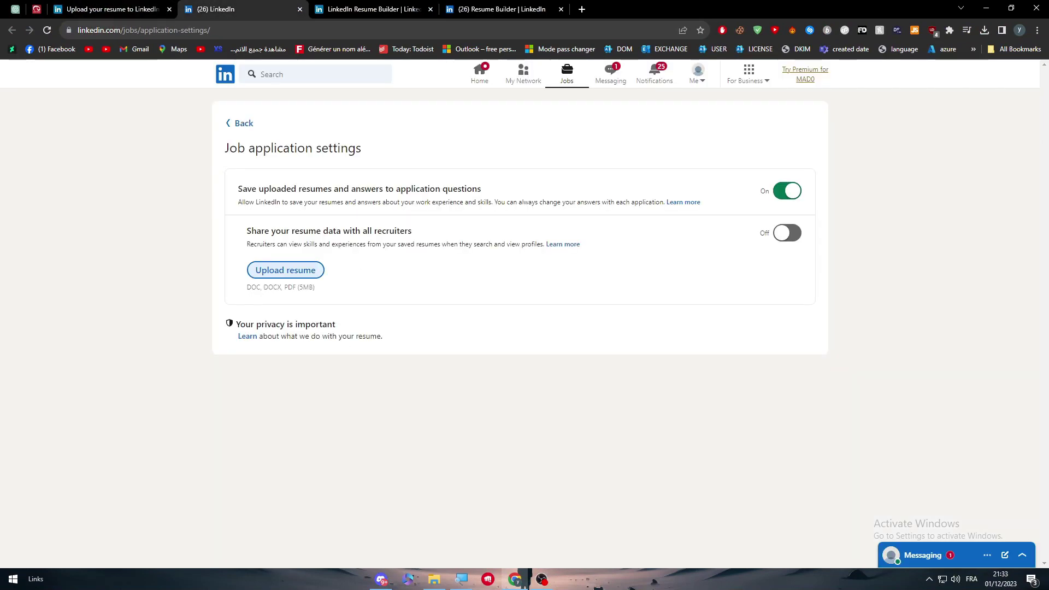
click(566, 74)
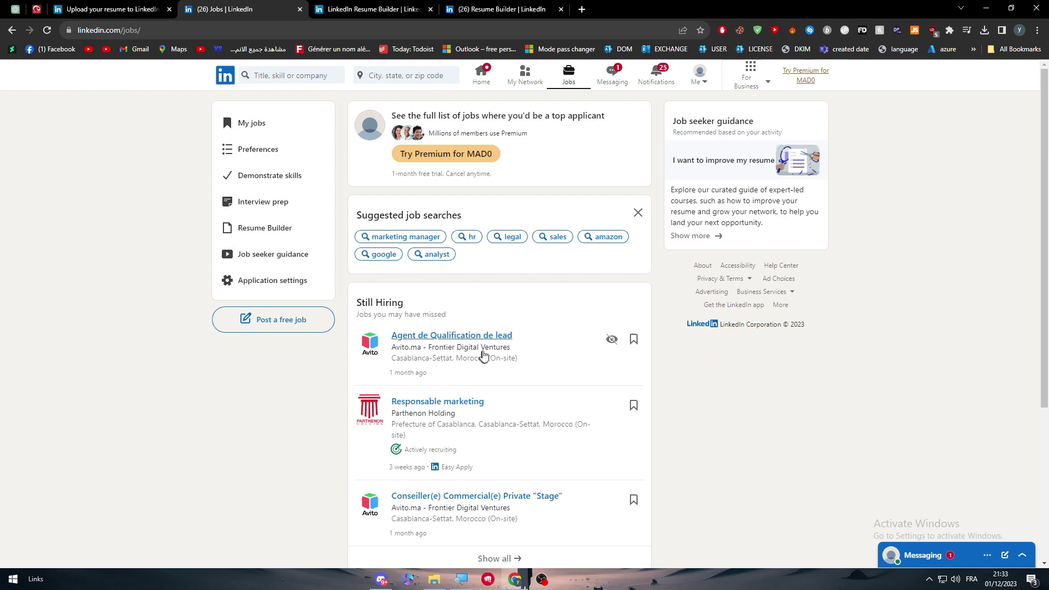
click(486, 336)
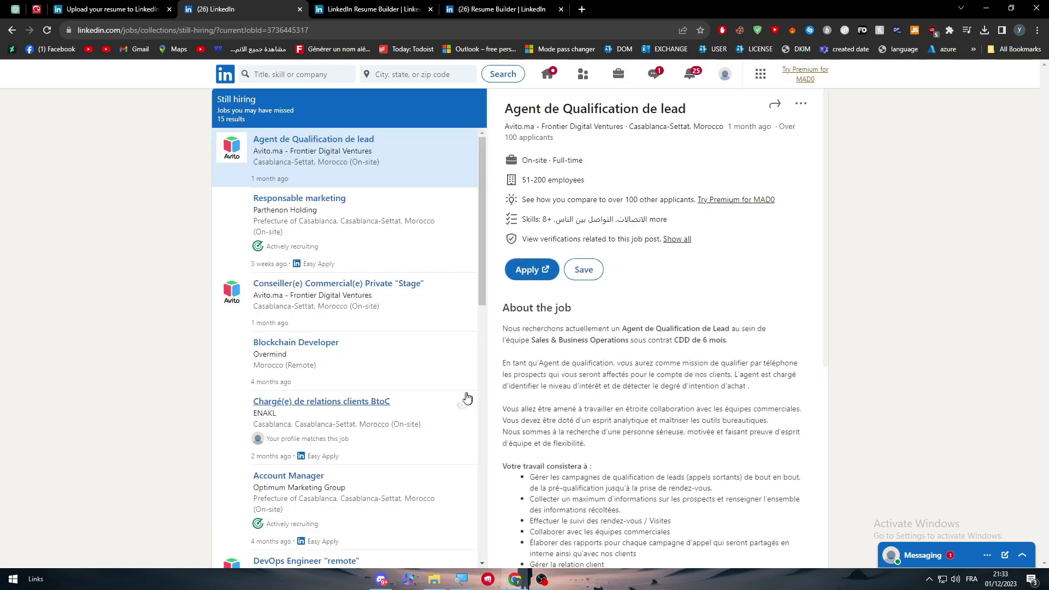
click(531, 273)
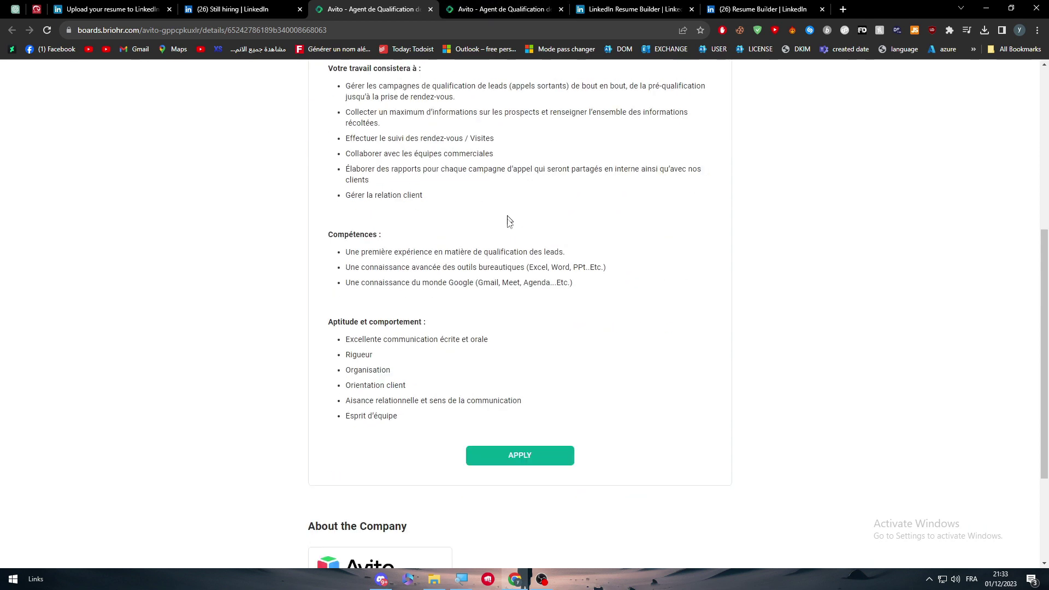
scroll(481, 424, down, 1)
Step: Open the BrioHR application form for the lead-qualification job, then go back to the upload-resume article
scroll(486, 427, up, 2)
click(491, 452)
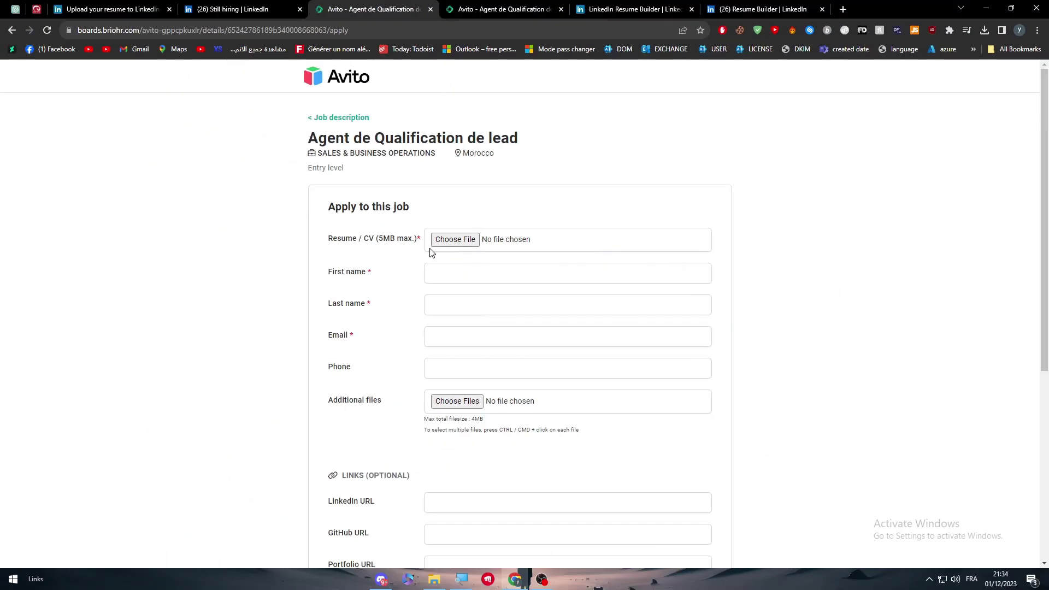
scroll(386, 232, down, 5)
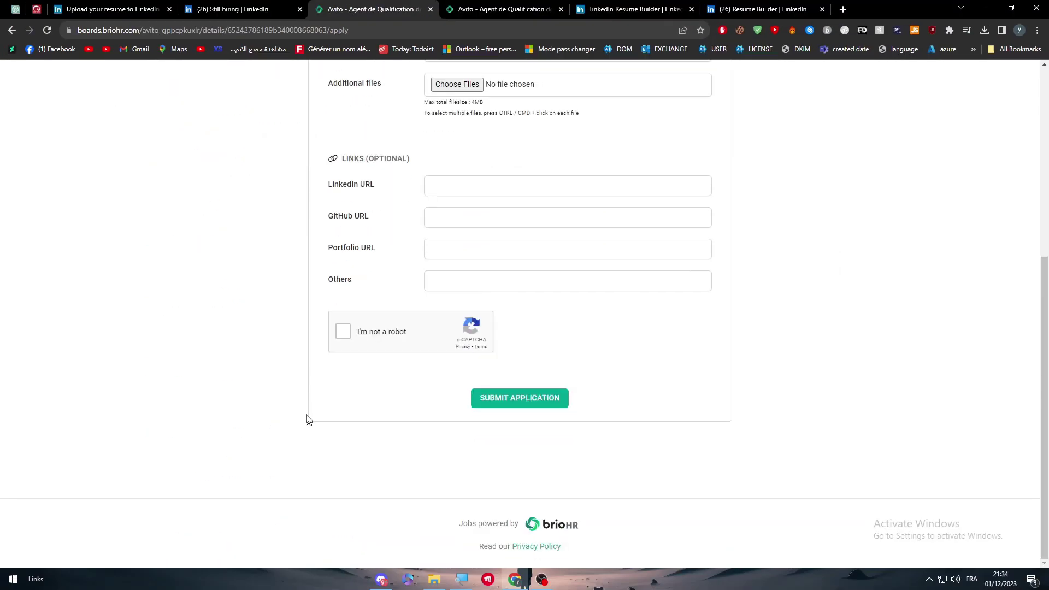
scroll(308, 413, up, 5)
click(112, 9)
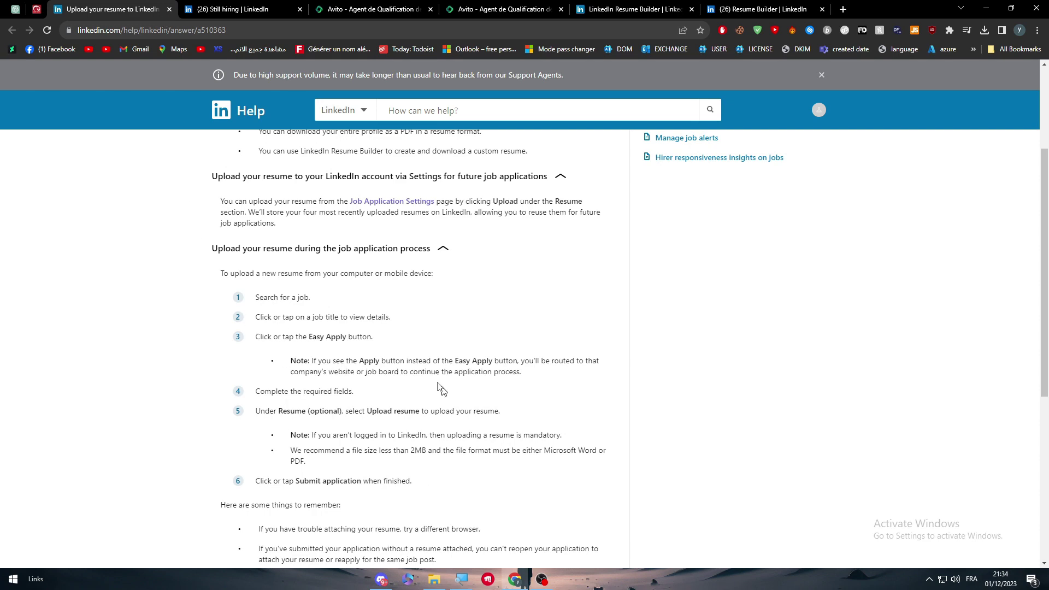
Step: Scroll through the job-application steps down to Submit application and the resume tips
scroll(332, 381, down, 1)
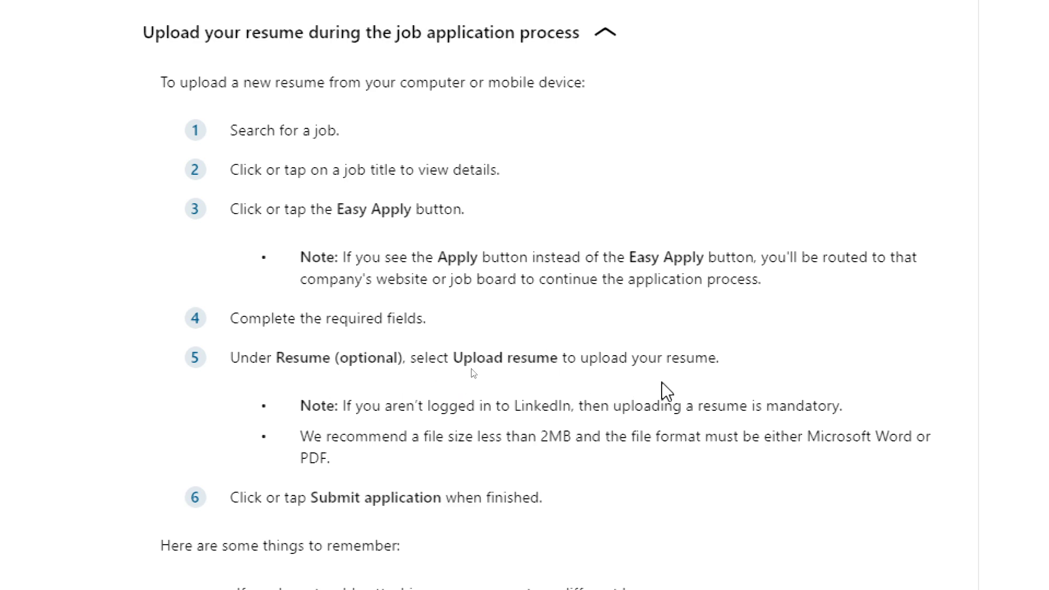
scroll(663, 391, down, 4)
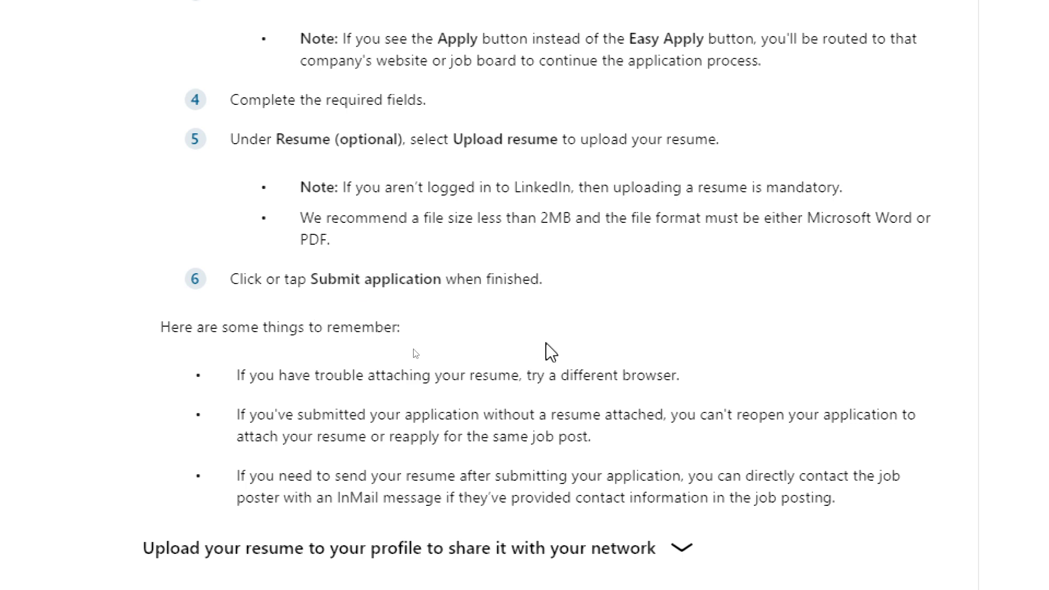
scroll(551, 351, down, 2)
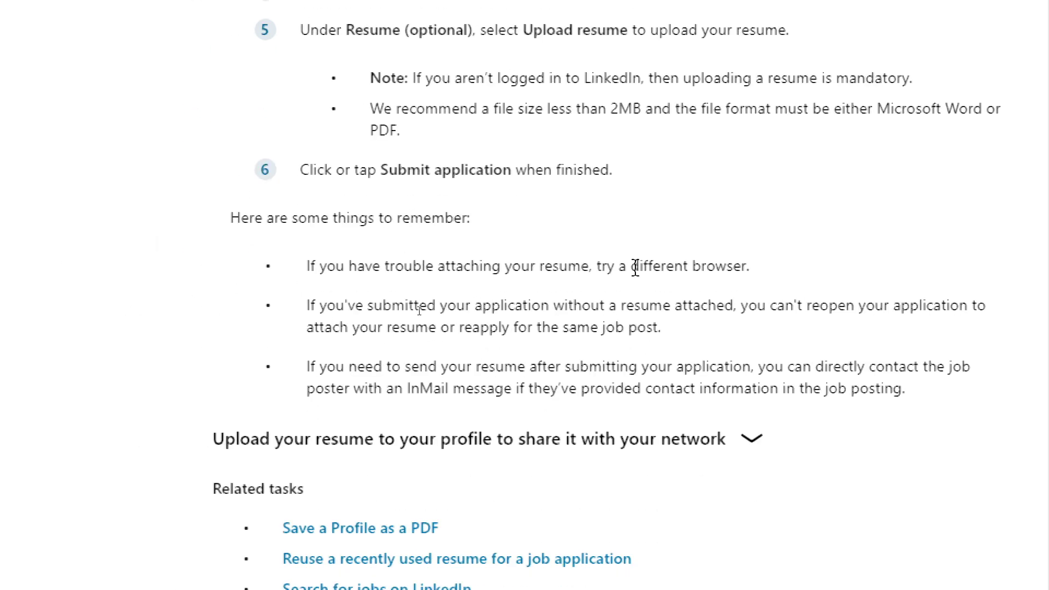
scroll(734, 232, down, 2)
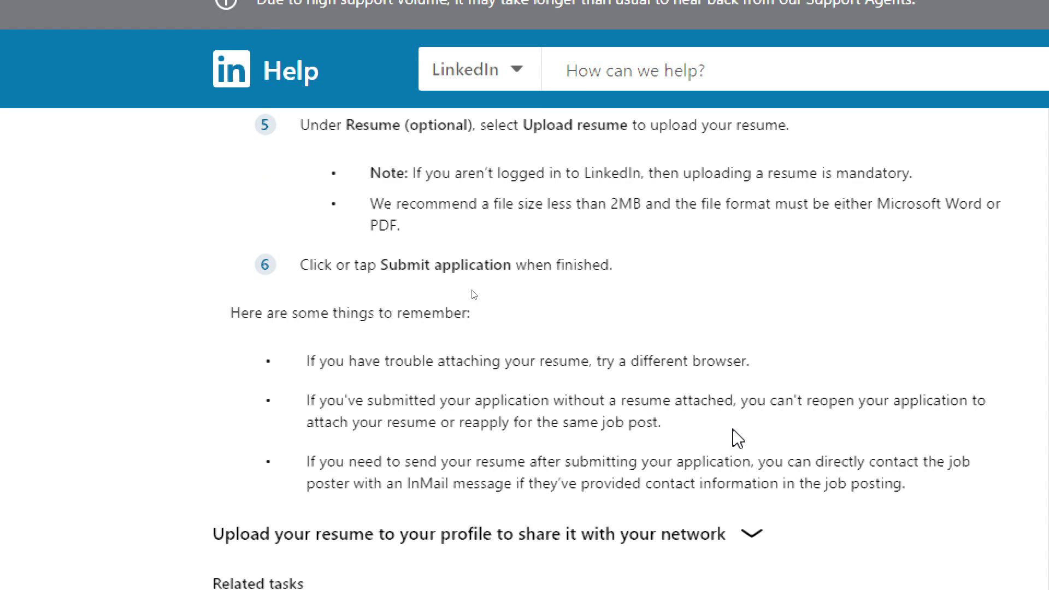
scroll(738, 216, up, 2)
scroll(739, 418, down, 2)
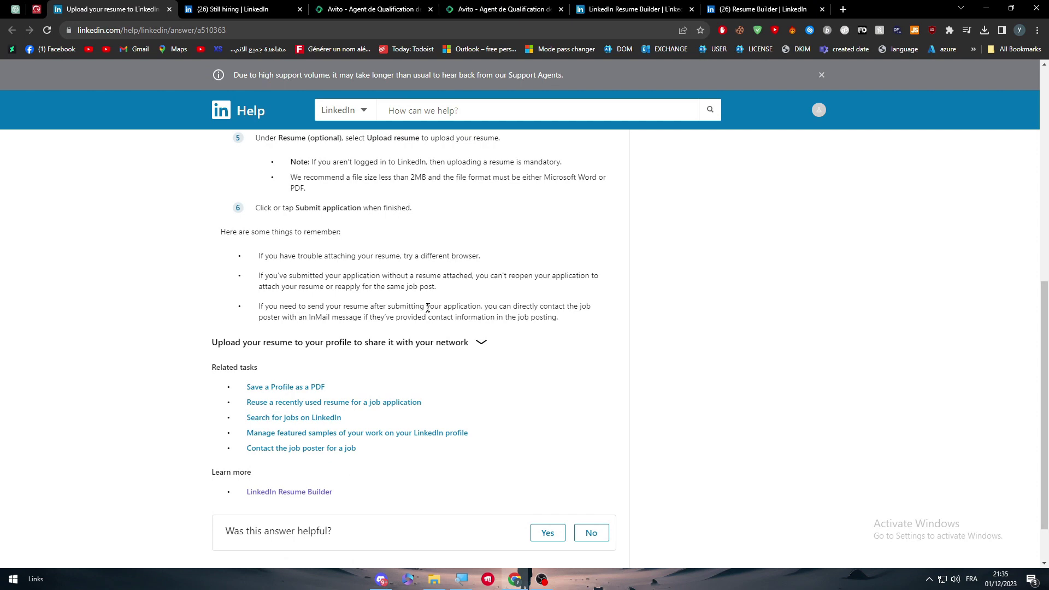
Step: Expand and read the help section on uploading your resume to your profile, then return to Resume Builder
click(322, 344)
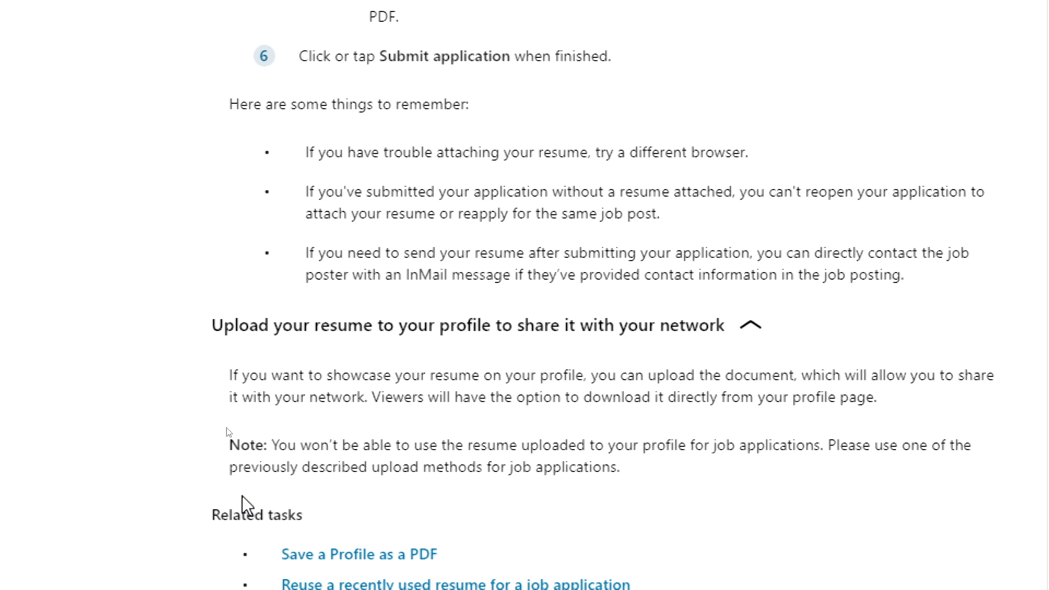
scroll(286, 452, down, 2)
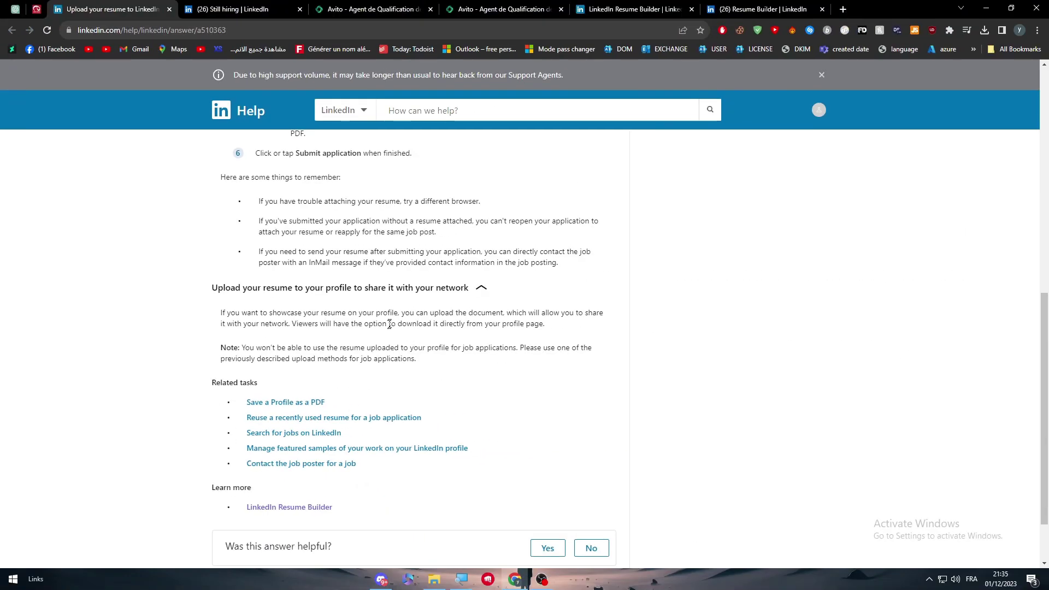
click(667, 8)
Step: Go to the LinkedIn home feed and begin composing a new post
click(760, 9)
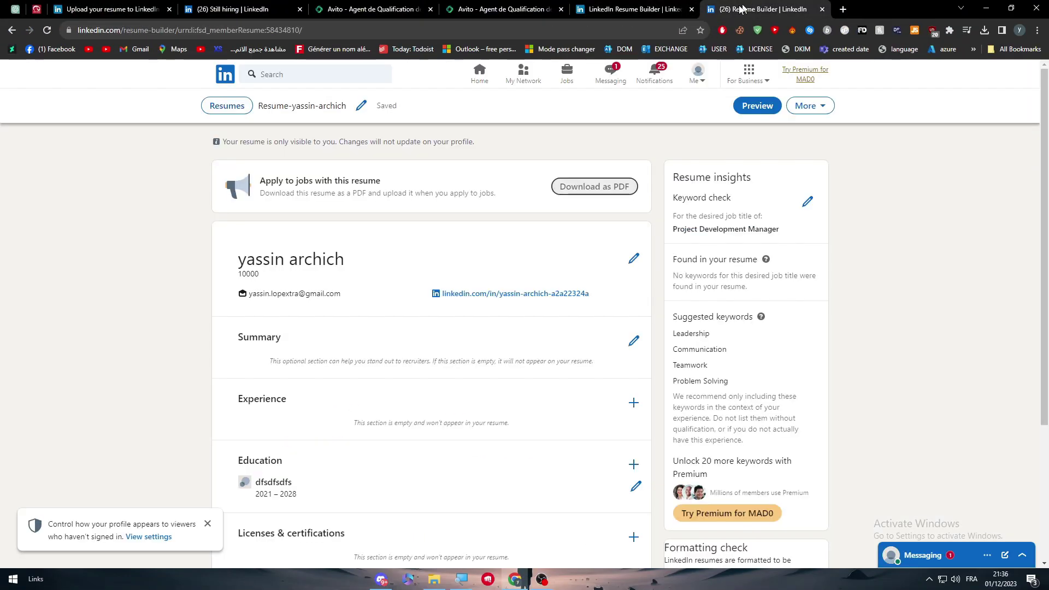
click(221, 72)
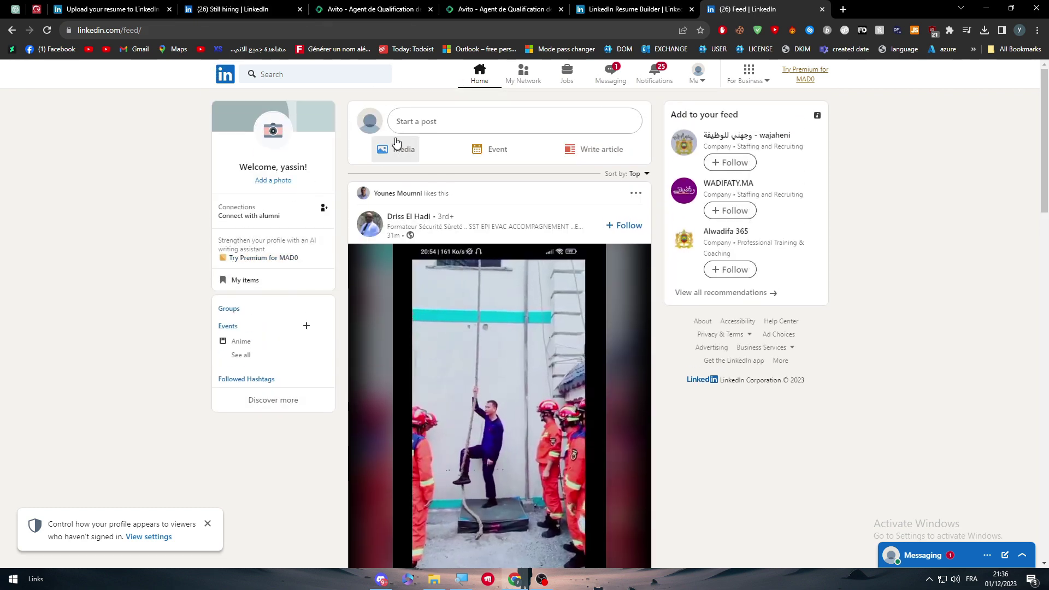
click(410, 125)
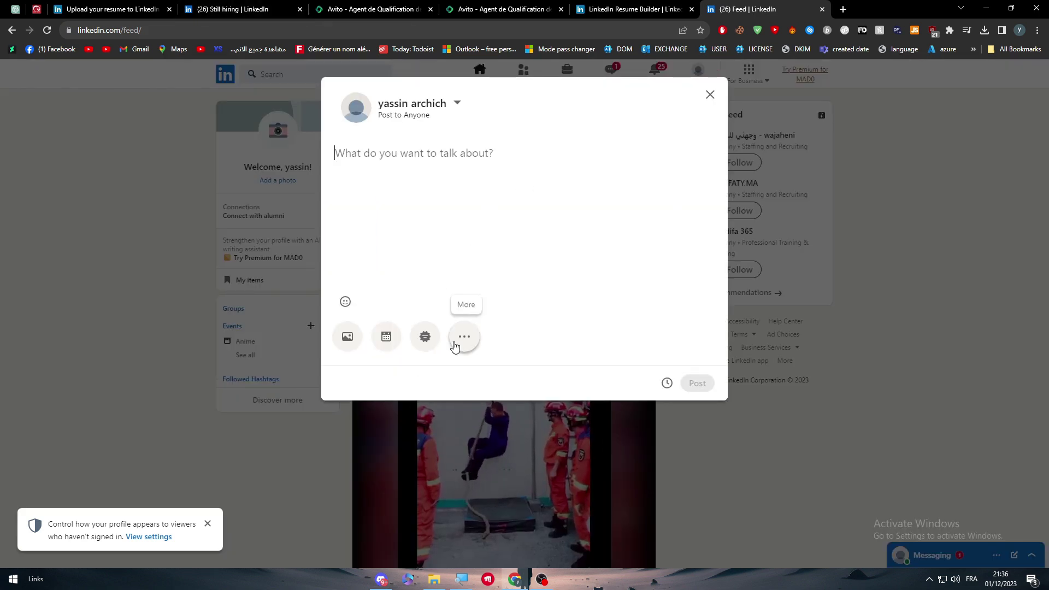
Step: Start adding a document to the post, then cancel and discard the post unshared
click(455, 345)
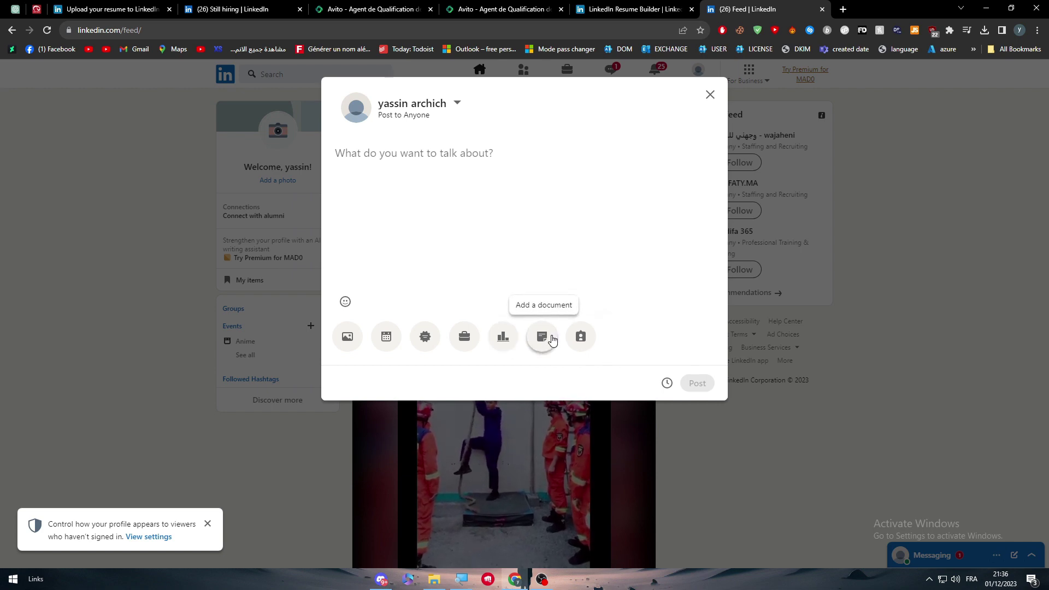
click(543, 337)
click(537, 139)
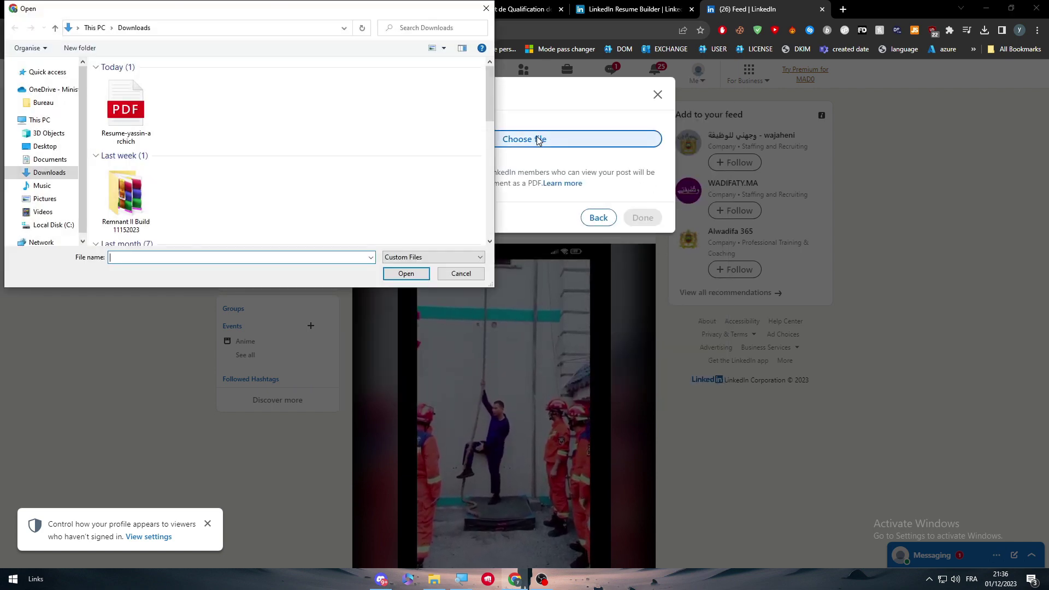
click(487, 8)
click(658, 94)
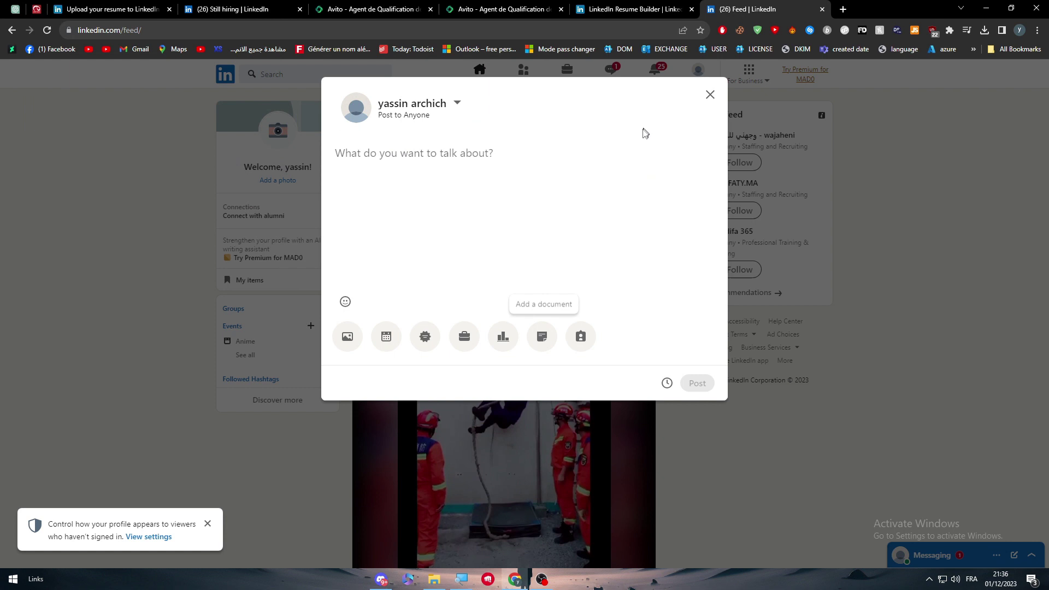
click(711, 94)
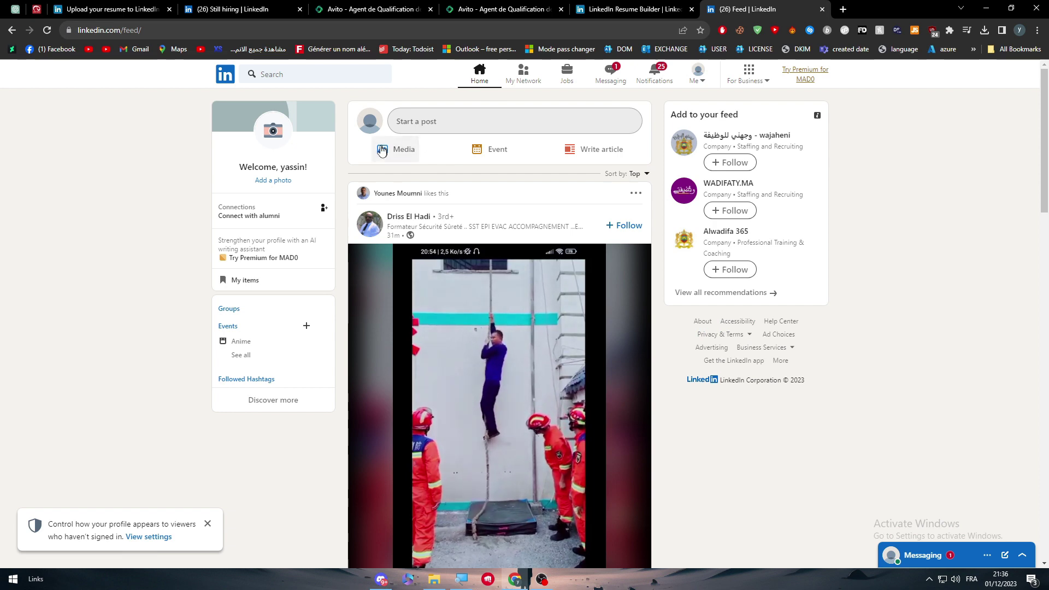
scroll(41, 425, down, 10)
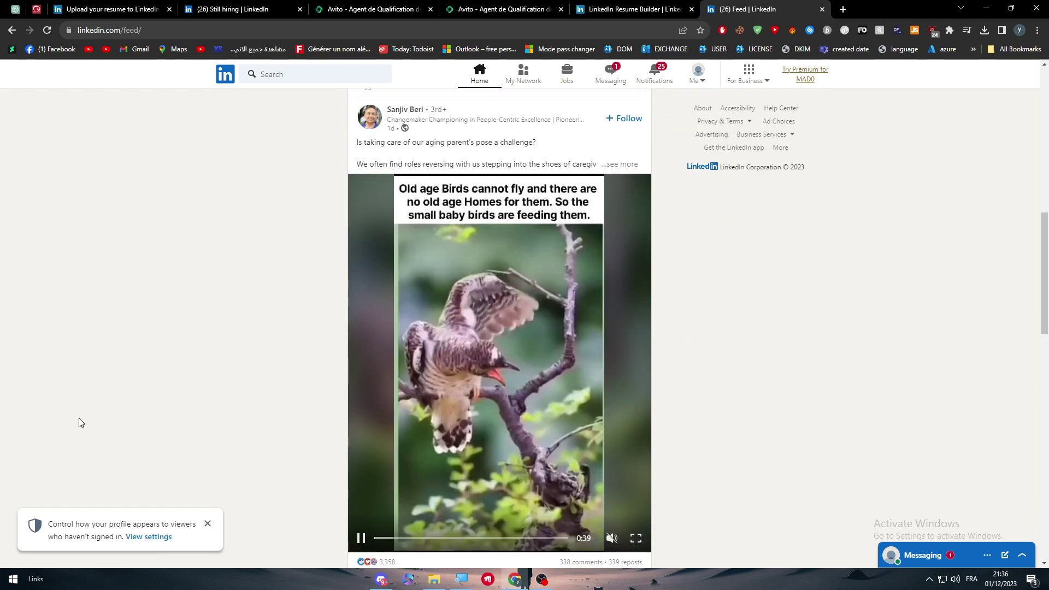
scroll(80, 419, up, 5)
scroll(82, 417, up, 3)
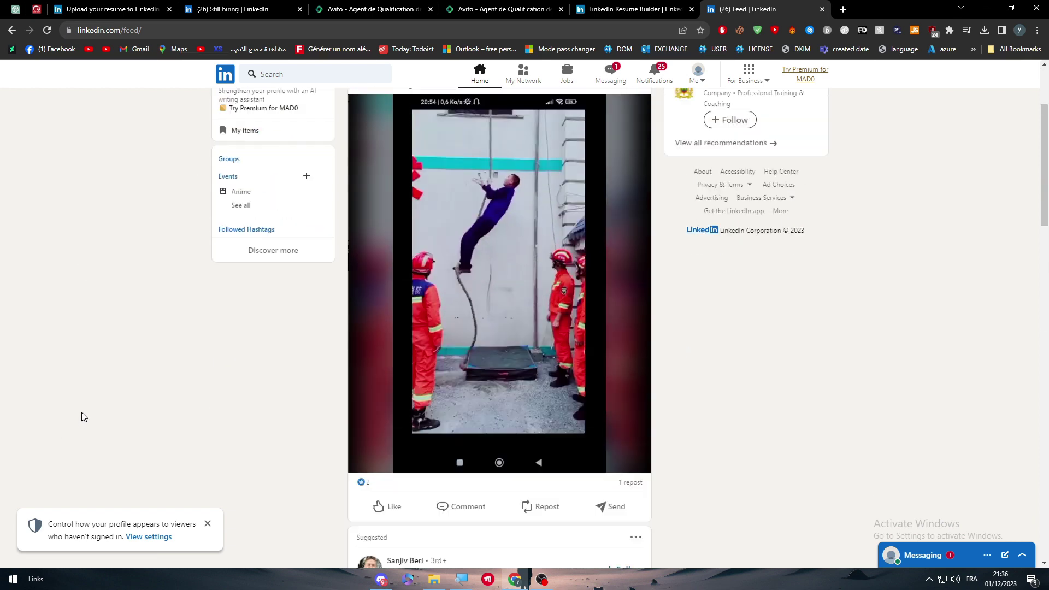
scroll(82, 417, up, 1)
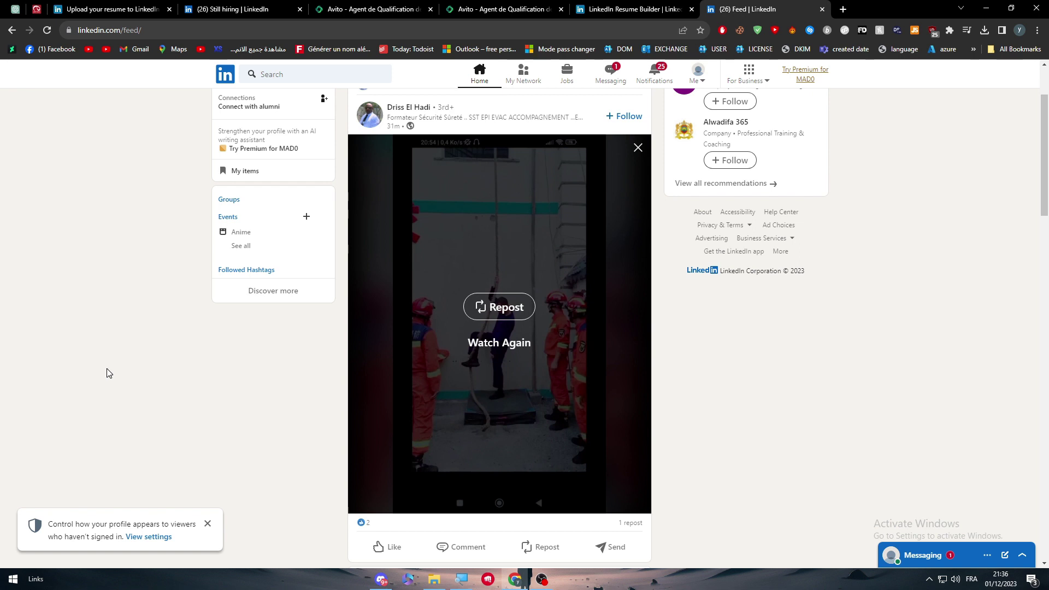
scroll(106, 374, up, 2)
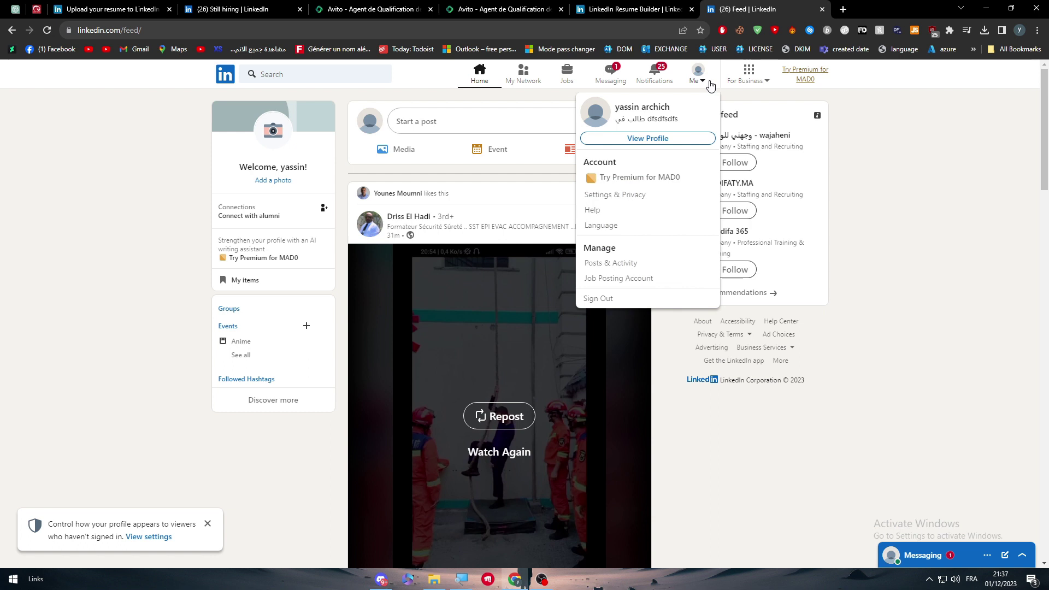
click(893, 197)
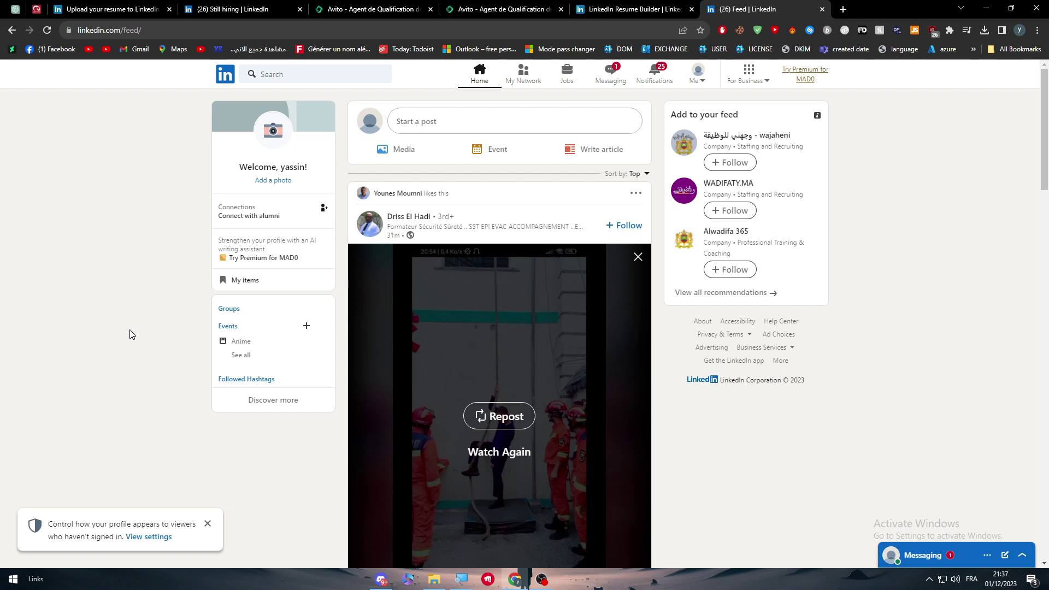
Step: Collapse the job application, Settings upload, profile sharing and Create your resume sections of the help article
click(107, 4)
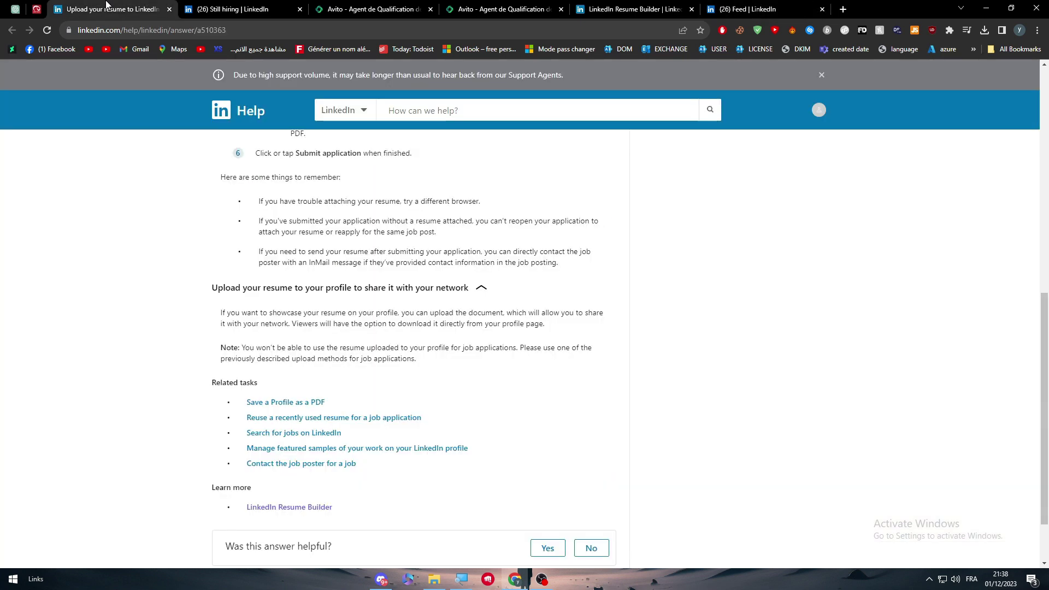
scroll(511, 481, up, 9)
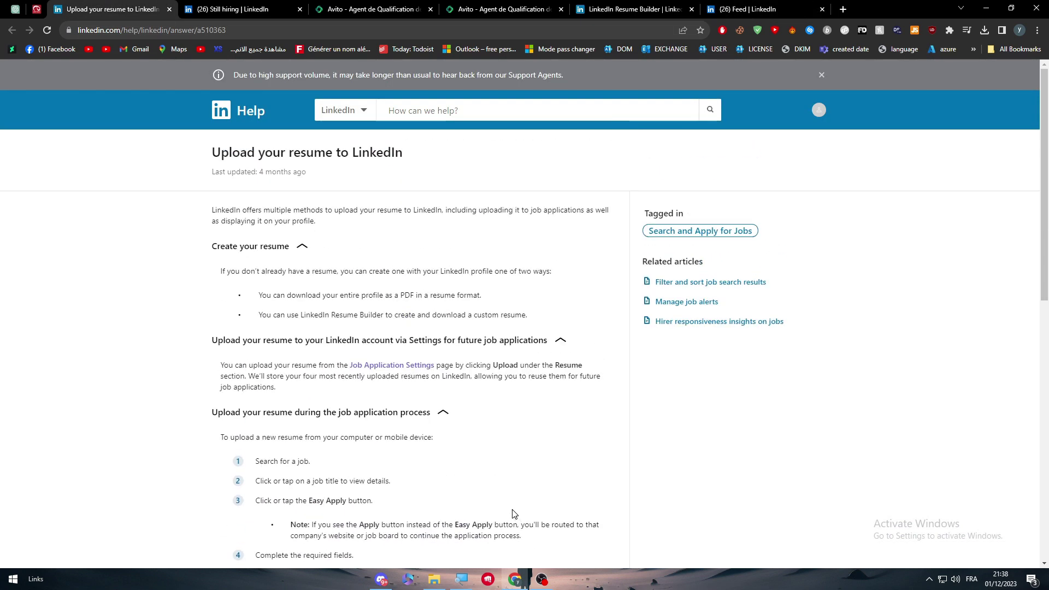
click(432, 414)
click(436, 345)
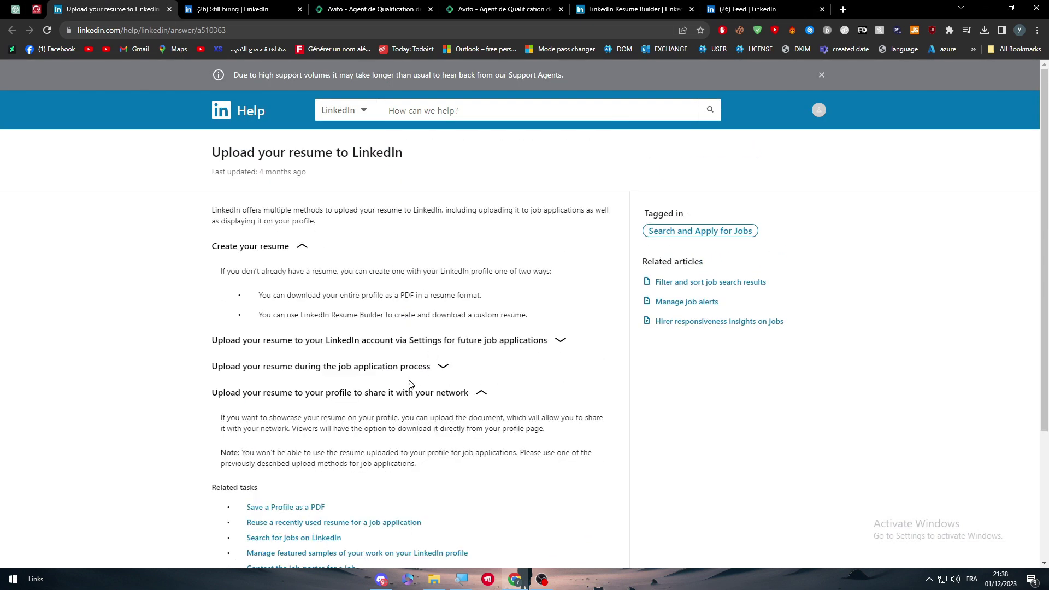
click(409, 393)
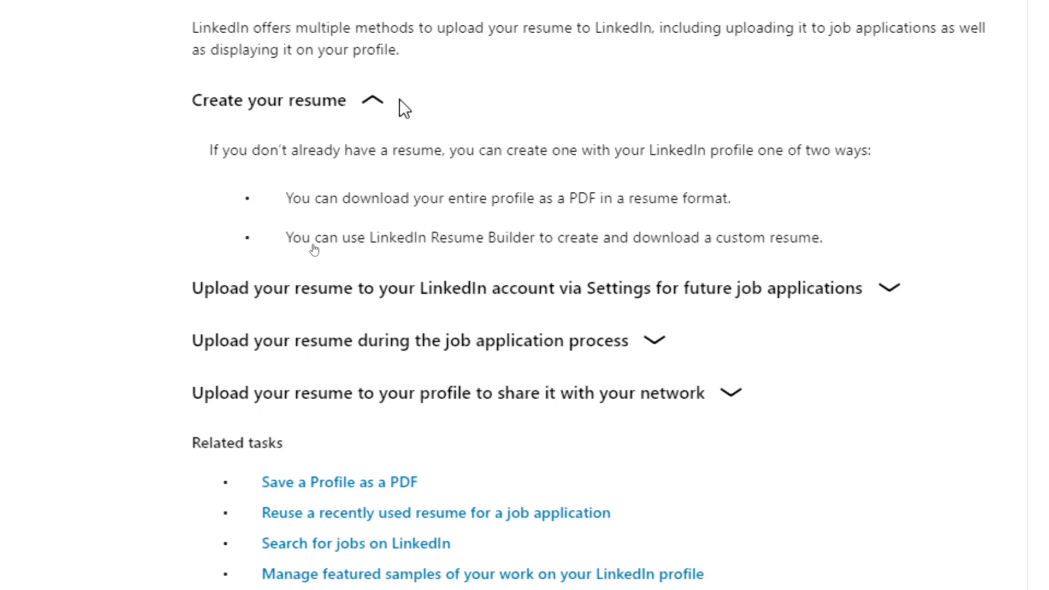
click(372, 104)
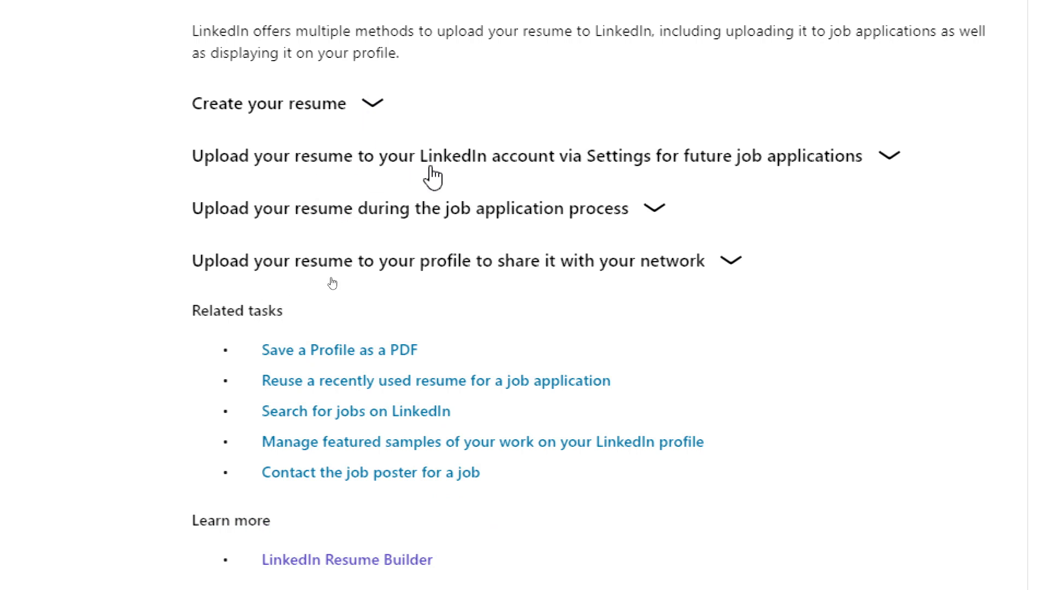